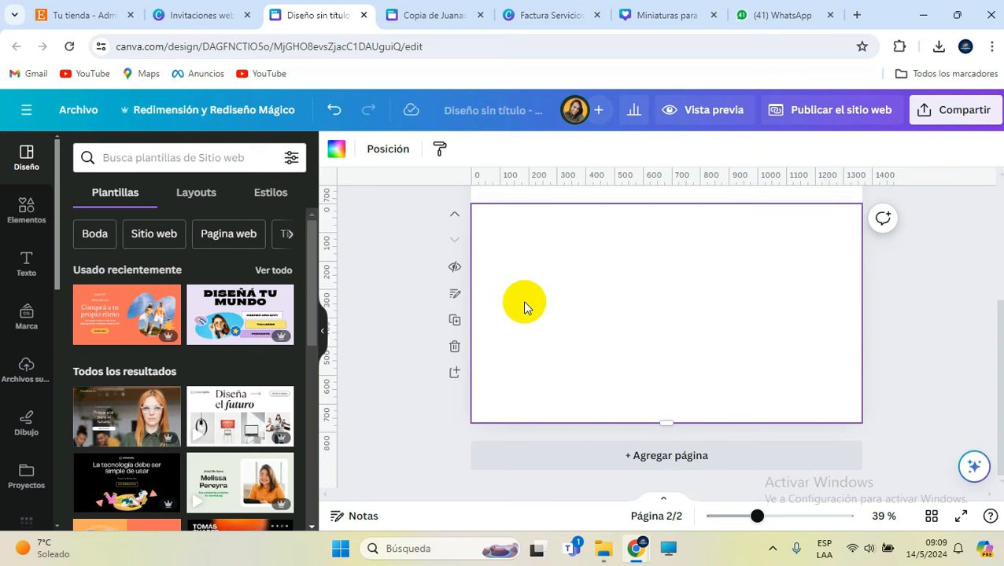
- Add a brand kit title text and move it from the second page onto the first page
{"action": "scroll", "coordinate": [655, 316], "scroll_direction": "up", "scroll_amount": 3}
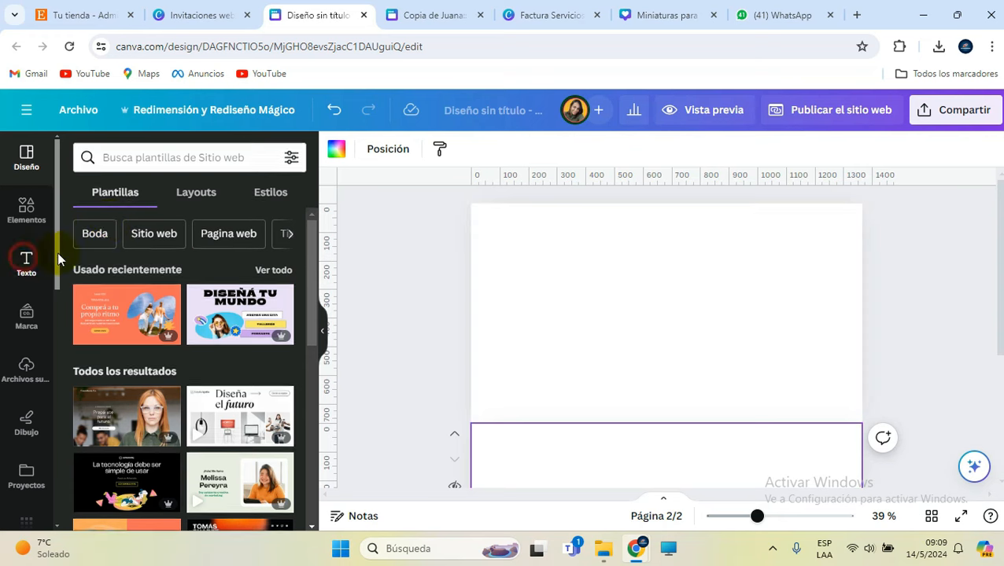
{"action": "left_click", "coordinate": [26, 260]}
{"action": "left_click", "coordinate": [200, 268]}
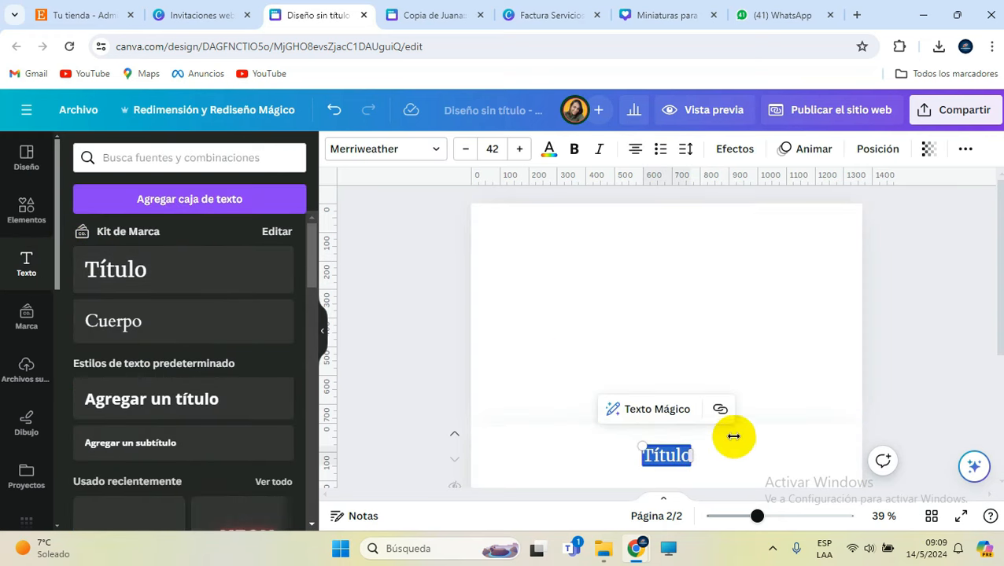
{"action": "scroll", "coordinate": [719, 437], "scroll_direction": "down", "scroll_amount": 2}
{"action": "left_click_drag", "start_coordinate": [723, 398], "coordinate": [720, 226]}
- Replace the title's placeholder text on the first page with "Invitaciones Web para Eventos"
{"action": "double_click", "coordinate": [662, 230]}
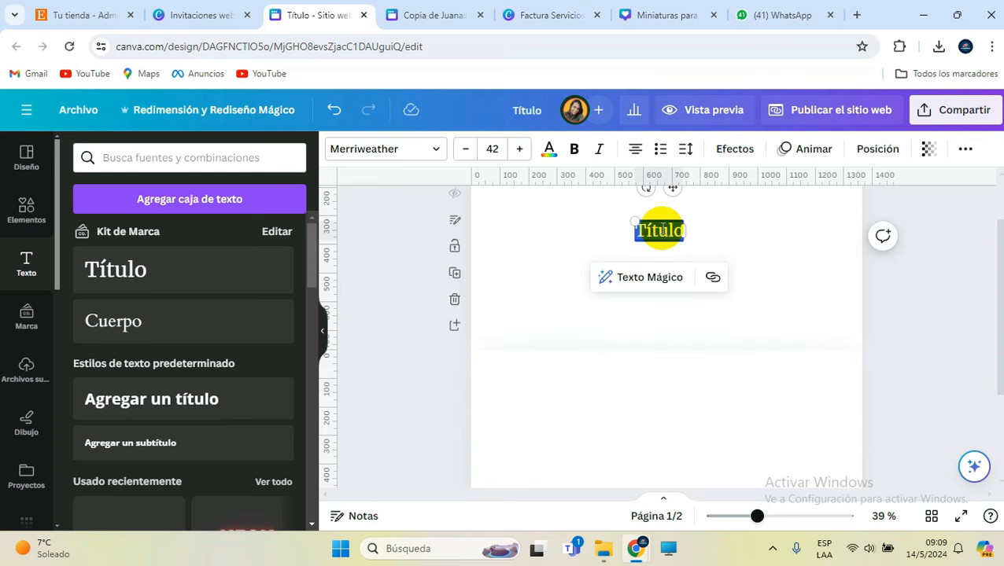
{"action": "type", "text": "iNVITACIONES wEE"}
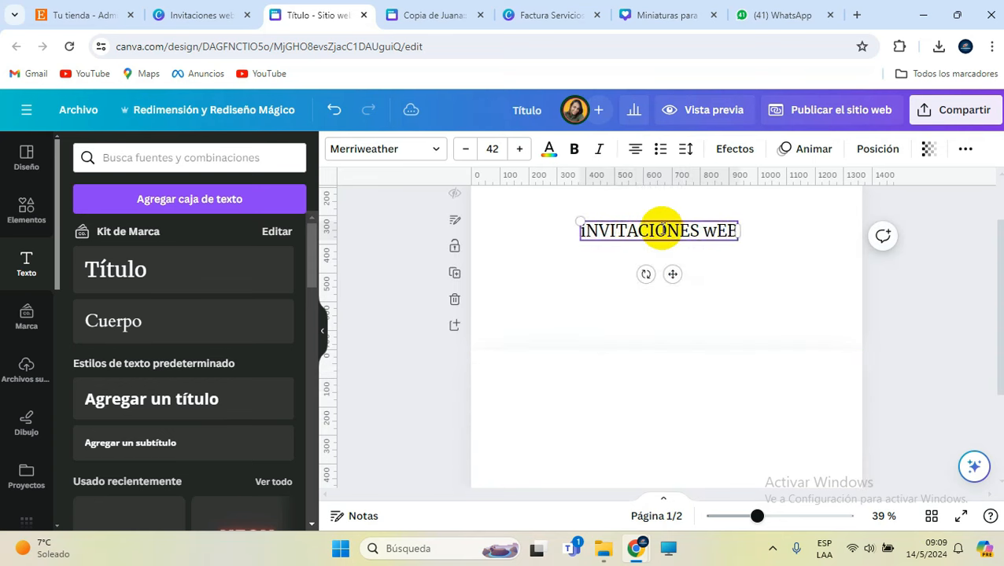
{"action": "key", "text": "BackSpace"}
{"action": "type", "text": "B para Ev"}
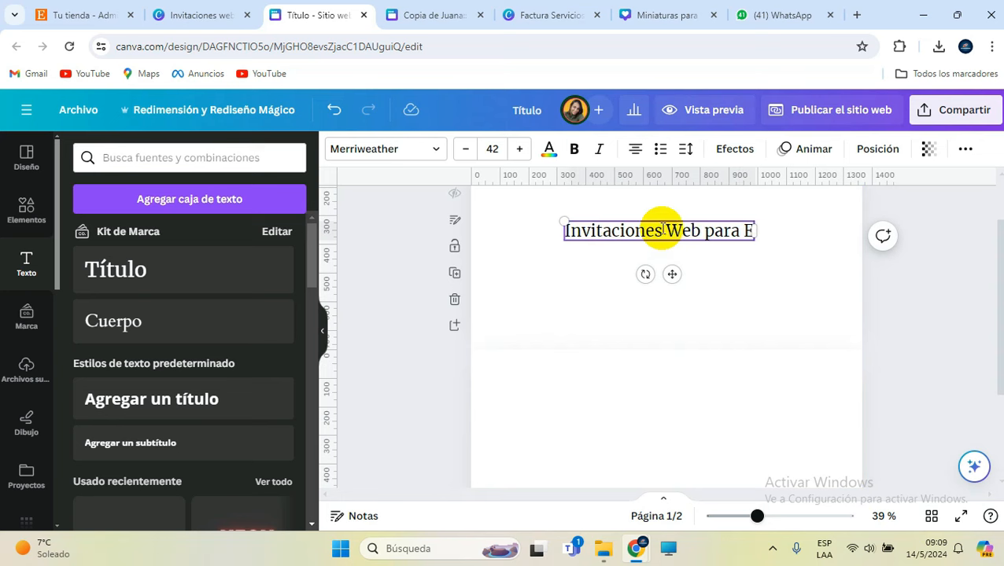
{"action": "type", "text": "entos"}
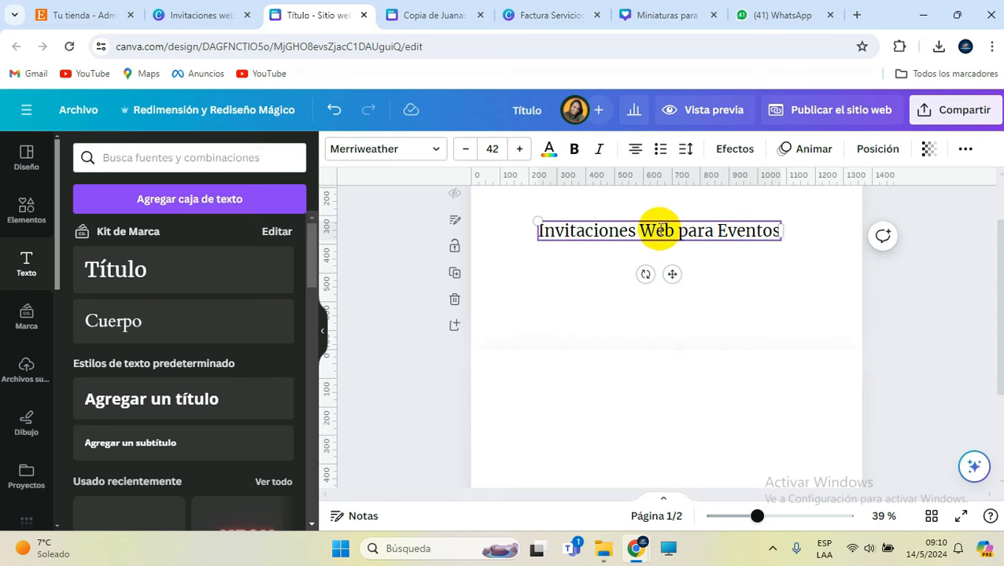
{"action": "left_click", "coordinate": [720, 293]}
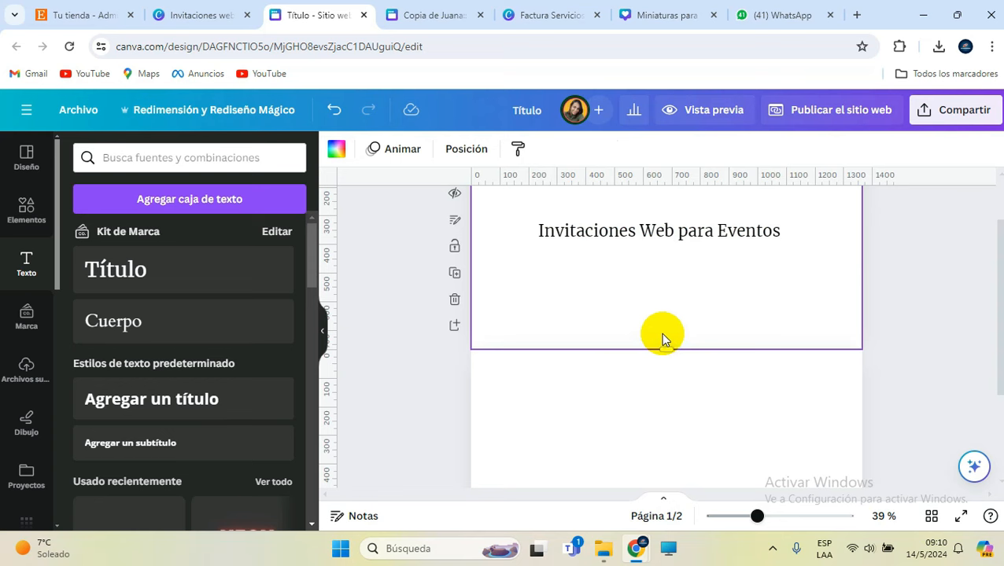
{"action": "scroll", "coordinate": [671, 347], "scroll_direction": "down", "scroll_amount": 2}
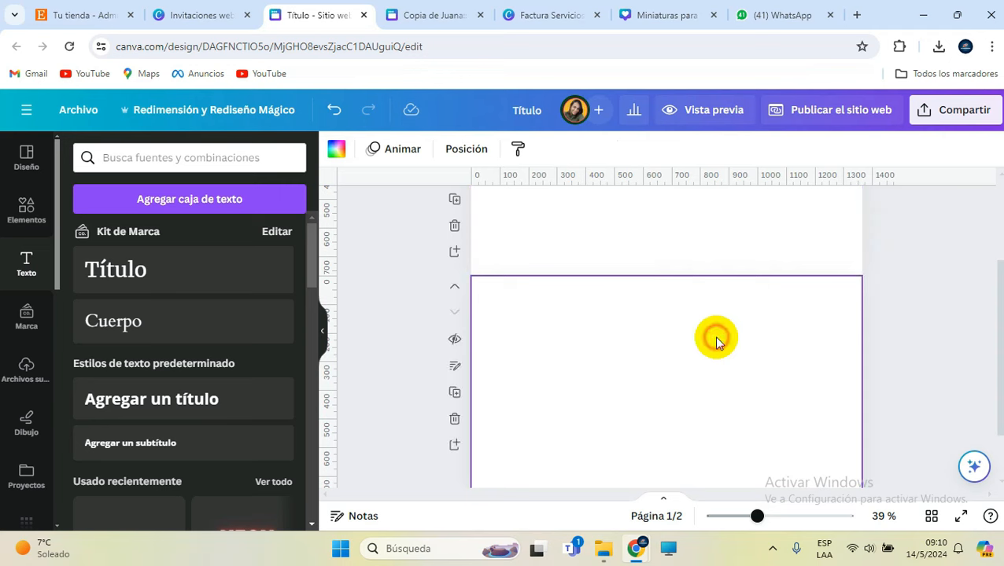
{"action": "scroll", "coordinate": [660, 291], "scroll_direction": "down", "scroll_amount": 2}
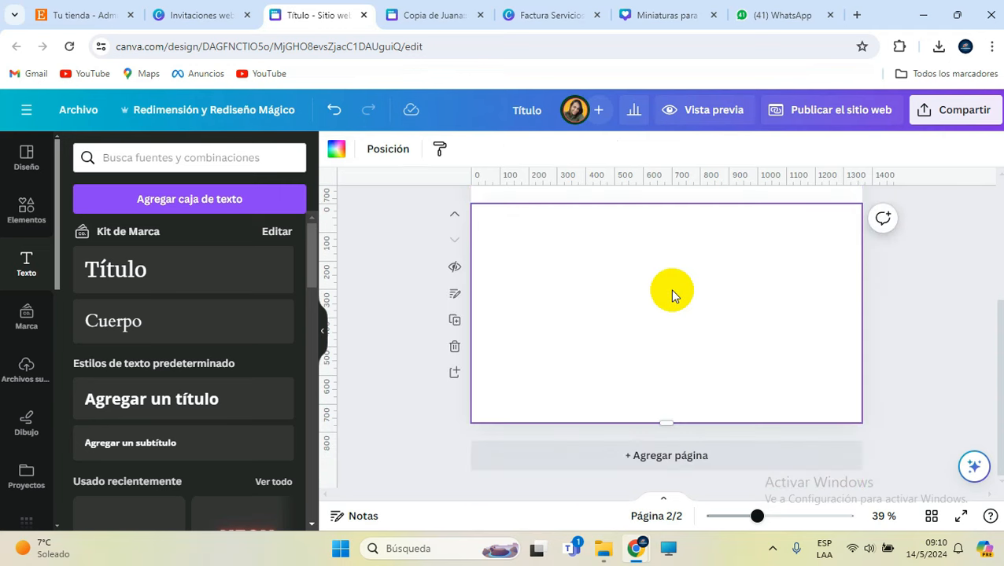
{"action": "left_click", "coordinate": [958, 353]}
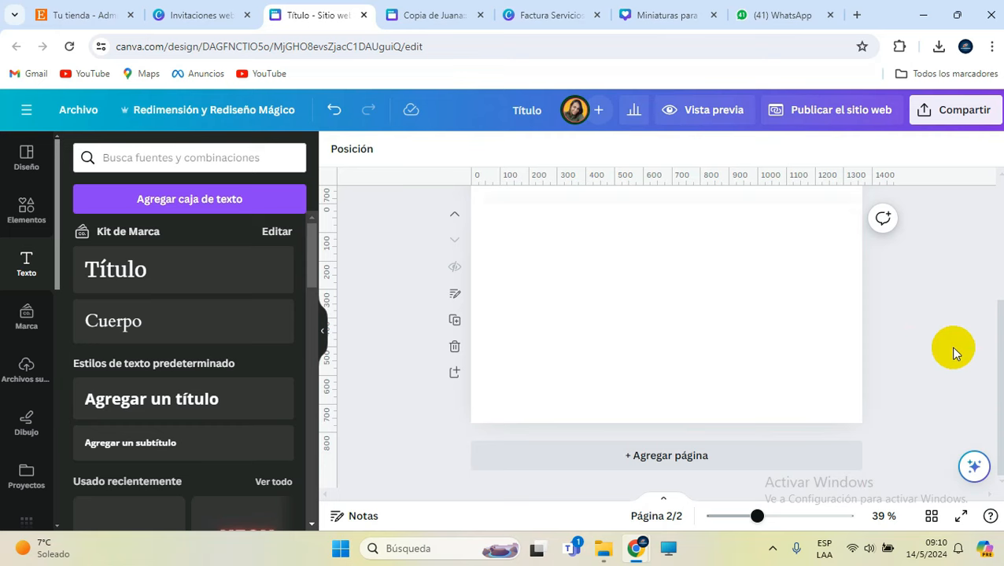
- Switch to the copied pink owl invitation design and publish it as a website under ejemploinmobiliaria.my.canva.site with the suggested subpath
{"action": "left_click", "coordinate": [446, 10]}
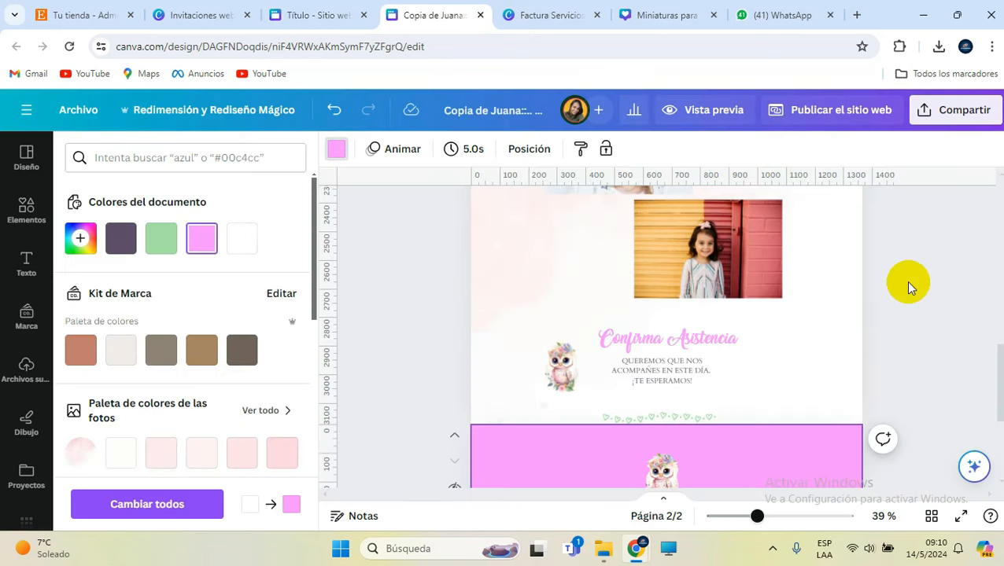
{"action": "left_click", "coordinate": [821, 111]}
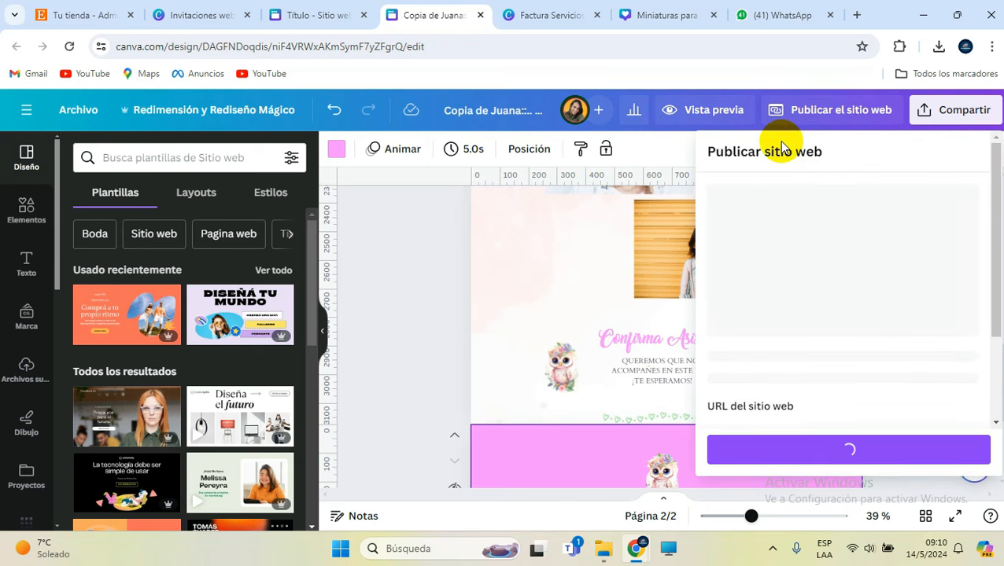
{"action": "scroll", "coordinate": [822, 279], "scroll_direction": "down", "scroll_amount": 2}
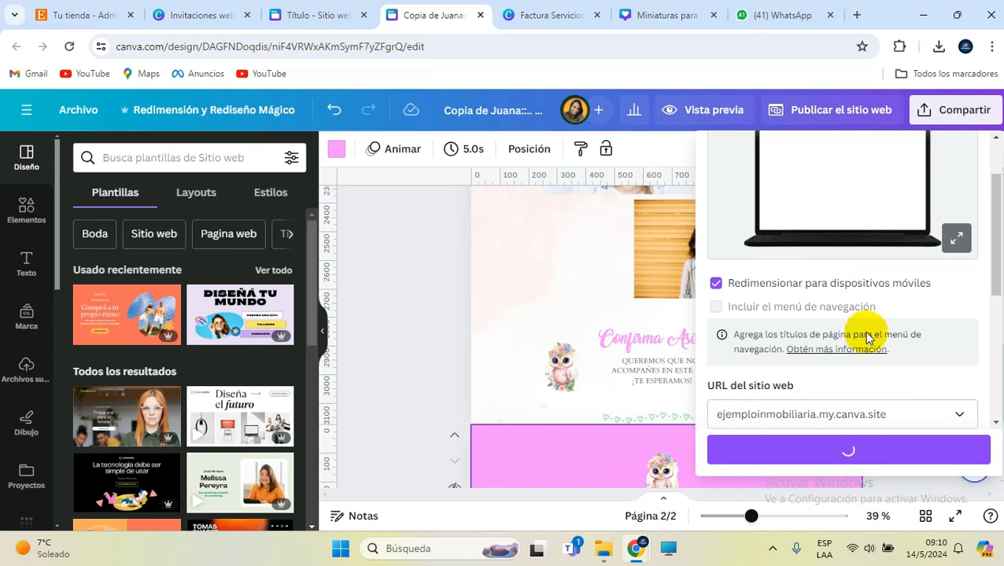
{"action": "scroll", "coordinate": [891, 369], "scroll_direction": "down", "scroll_amount": 5}
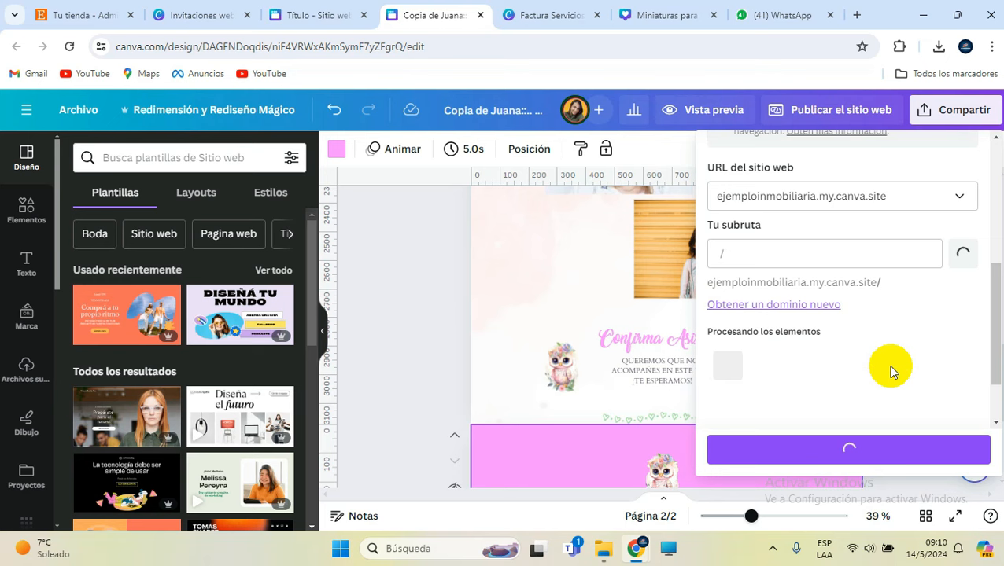
{"action": "left_click", "coordinate": [905, 286]}
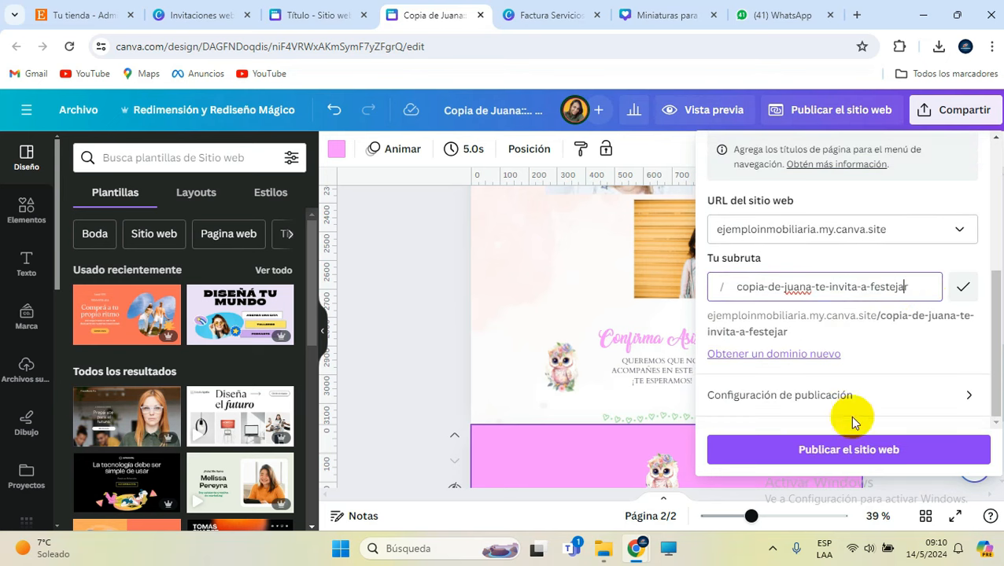
{"action": "left_click", "coordinate": [870, 458]}
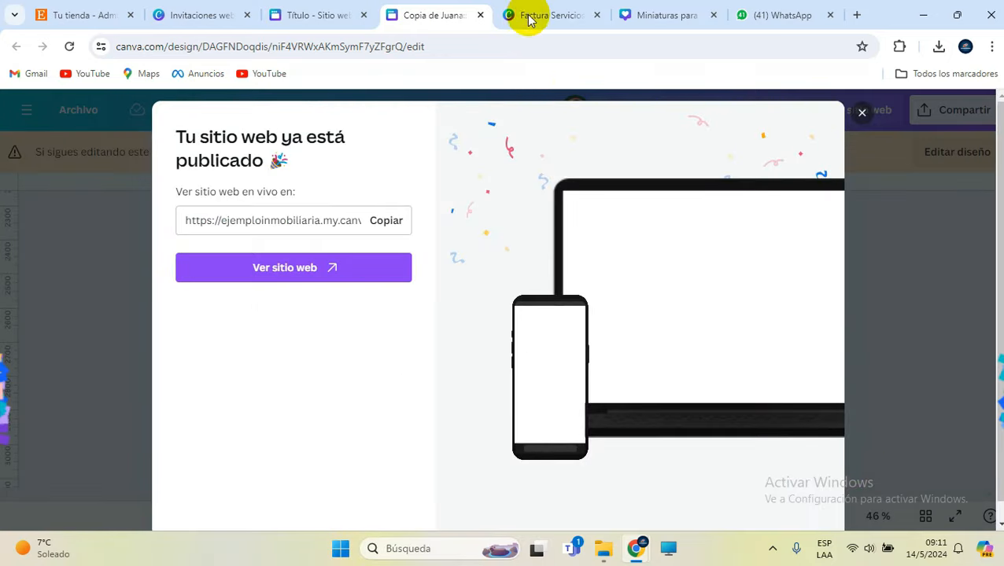
- Glance at the invoice design, return to the nearly blank website design and show its uploaded files
{"action": "key", "text": "ctrl+Tab"}
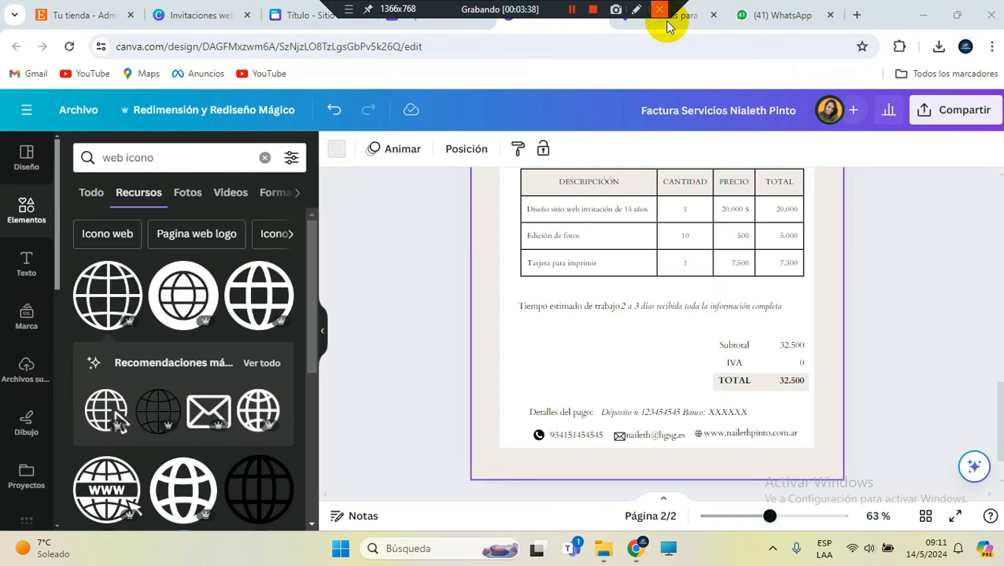
{"action": "left_click", "coordinate": [315, 15]}
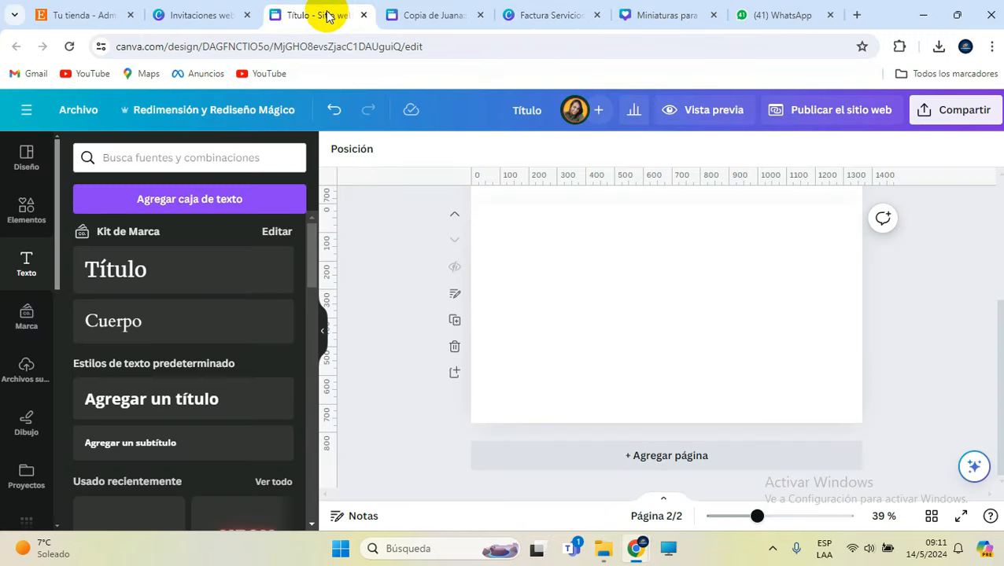
{"action": "scroll", "coordinate": [744, 307], "scroll_direction": "up", "scroll_amount": 2}
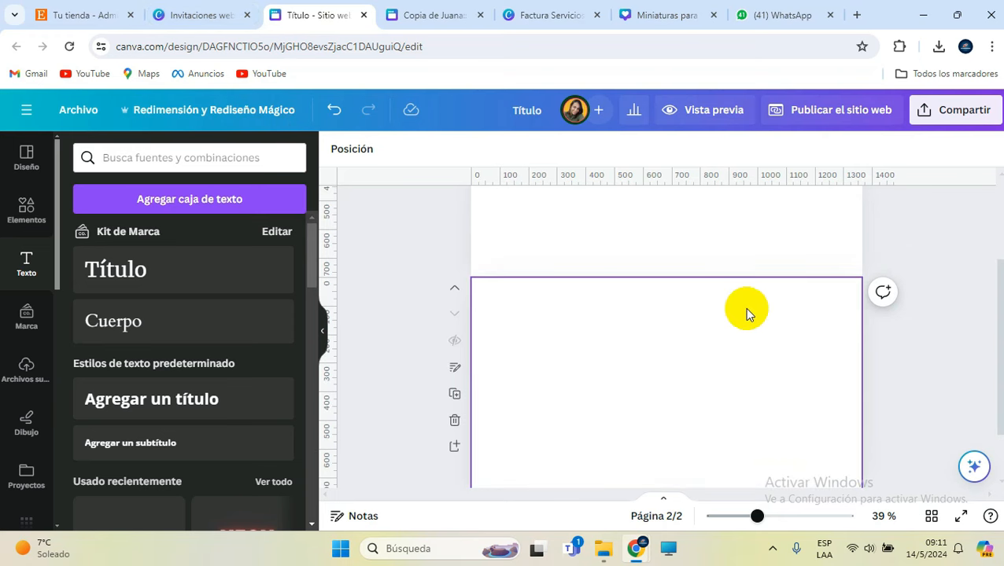
{"action": "left_click", "coordinate": [26, 378]}
{"action": "left_click", "coordinate": [203, 193]}
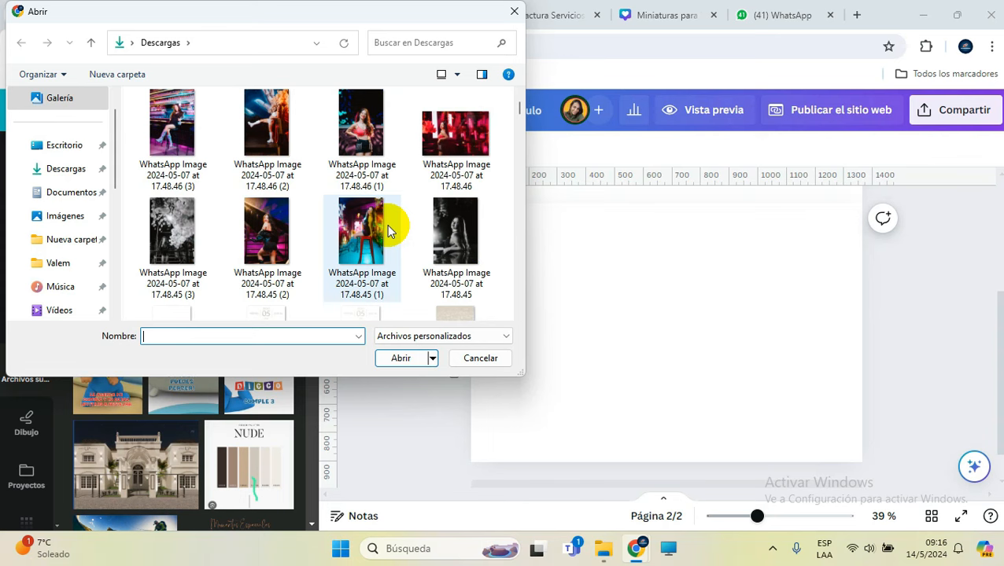
{"action": "scroll", "coordinate": [387, 225], "scroll_direction": "up", "scroll_amount": 3}
{"action": "scroll", "coordinate": [389, 236], "scroll_direction": "up", "scroll_amount": 2}
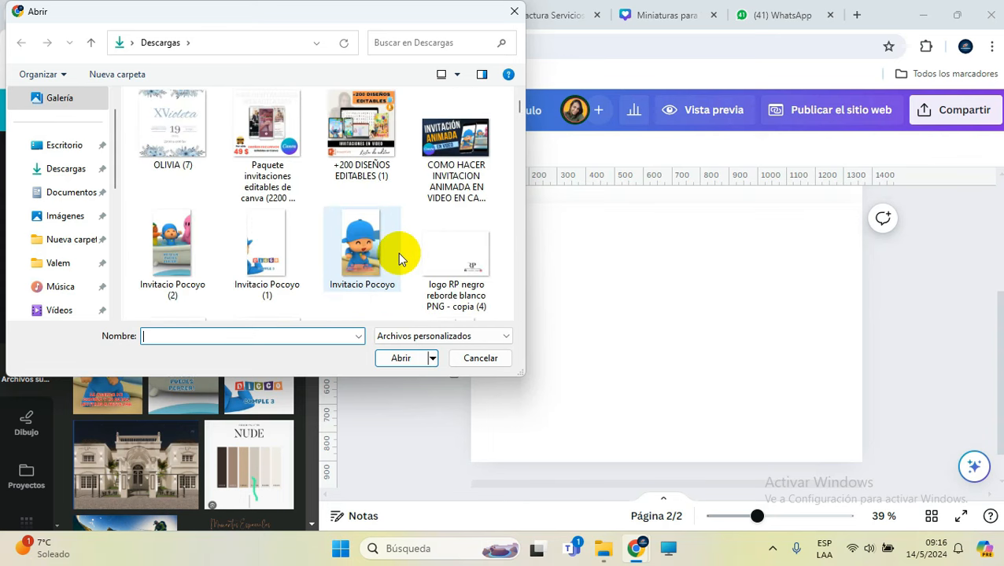
{"action": "scroll", "coordinate": [392, 250], "scroll_direction": "up", "scroll_amount": 5}
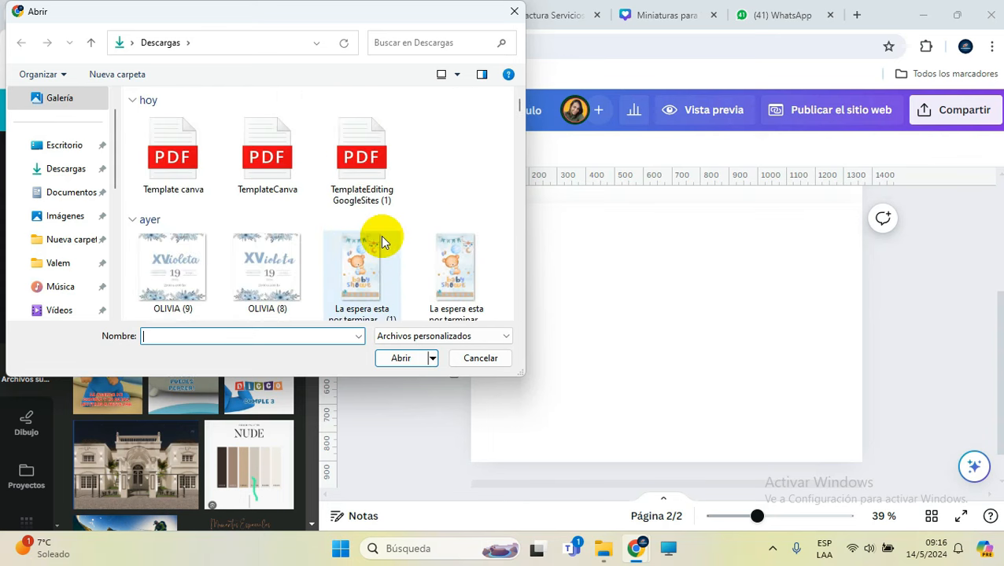
{"action": "left_click", "coordinate": [360, 277]}
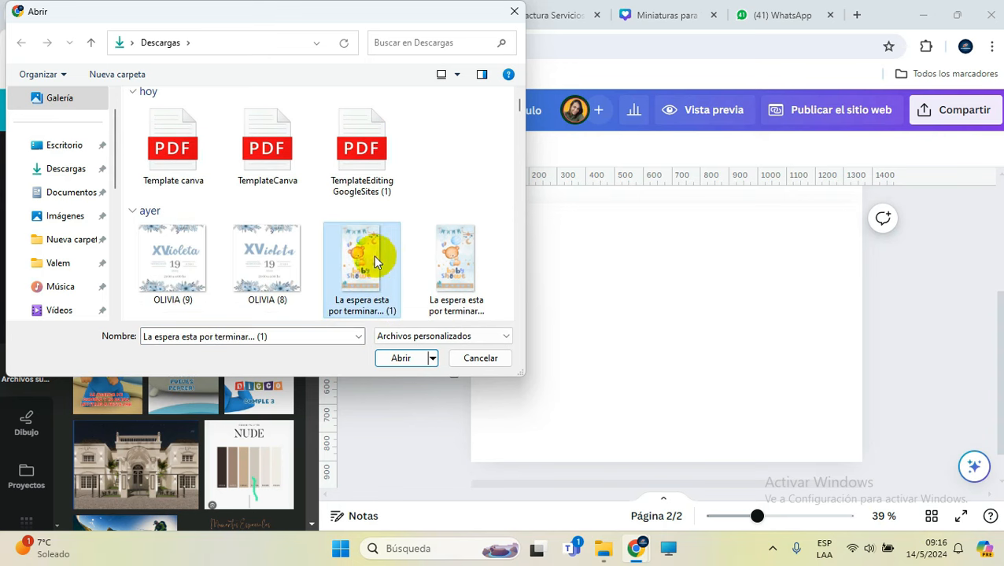
{"action": "scroll", "coordinate": [373, 255], "scroll_direction": "down", "scroll_amount": 1}
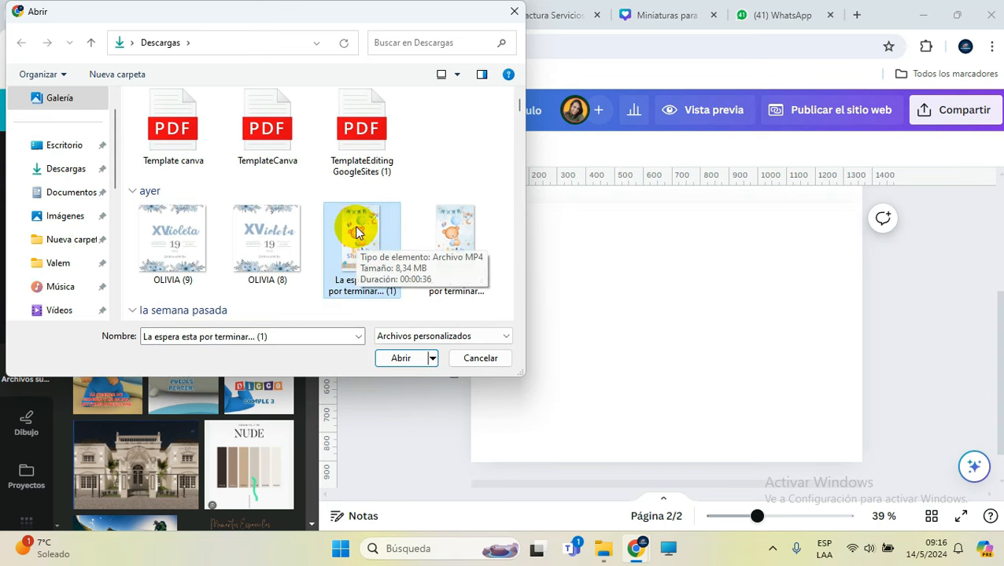
{"action": "left_click", "coordinate": [477, 359]}
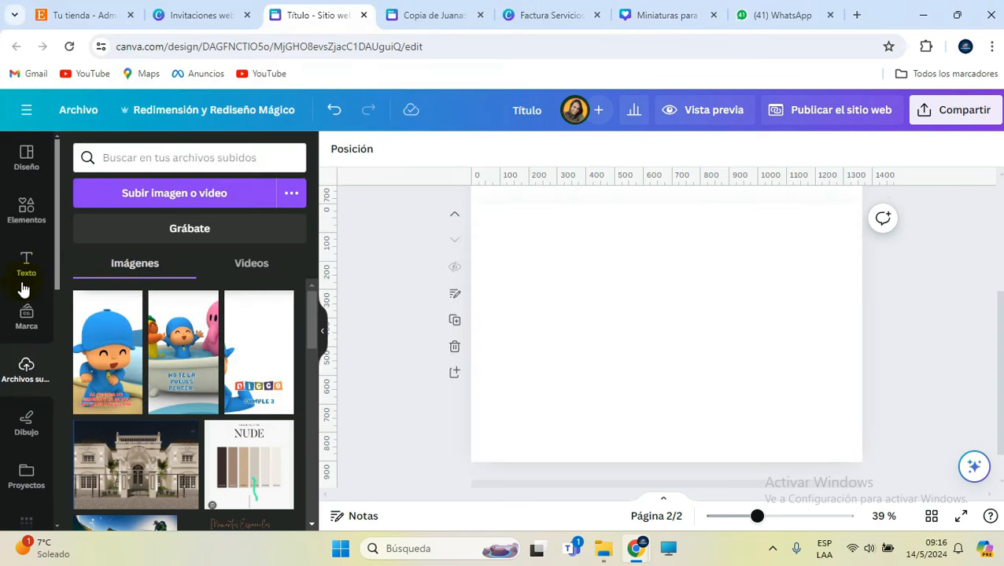
- Add two olive green wedding invitation screenshots from the uploaded images to the second page: the couple's cover and the attendance confirmation section
{"action": "left_click", "coordinate": [132, 267]}
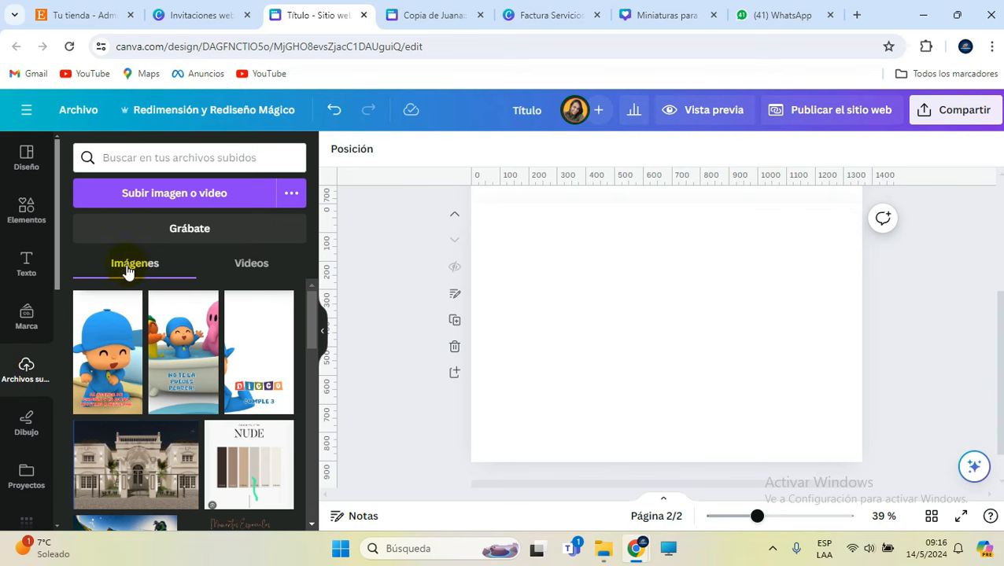
{"action": "scroll", "coordinate": [165, 338], "scroll_direction": "down", "scroll_amount": 2}
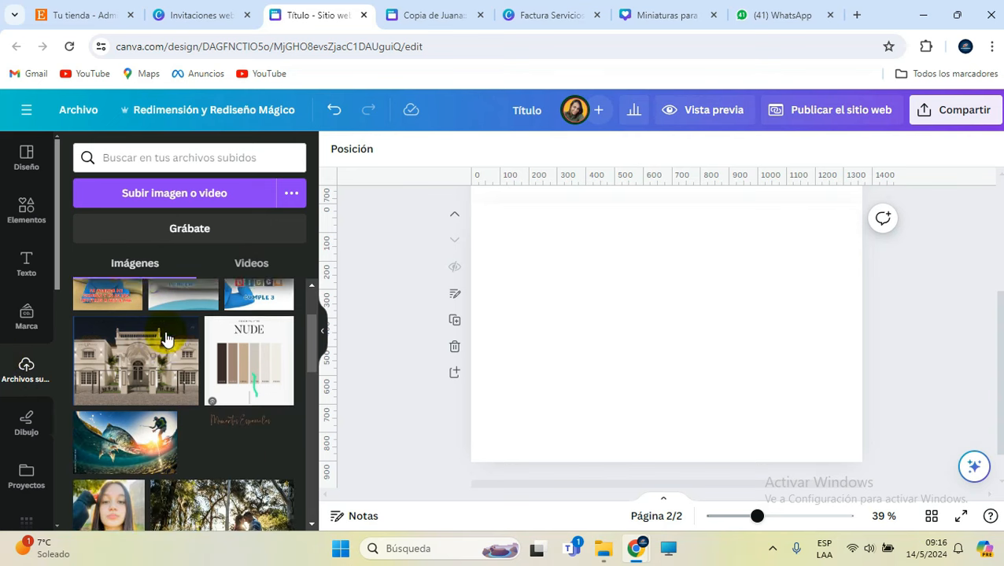
{"action": "scroll", "coordinate": [173, 346], "scroll_direction": "down", "scroll_amount": 6}
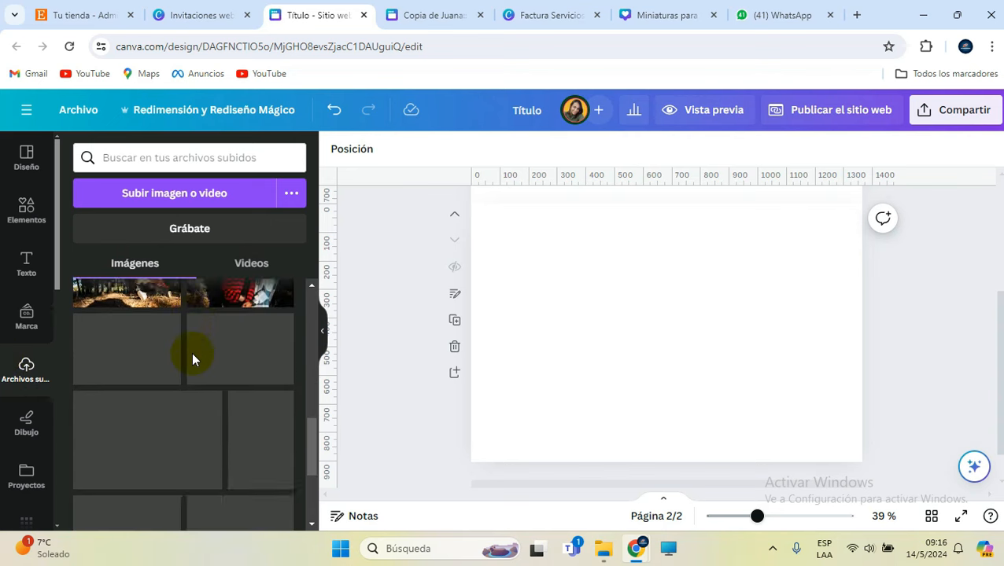
{"action": "scroll", "coordinate": [193, 359], "scroll_direction": "down", "scroll_amount": 2}
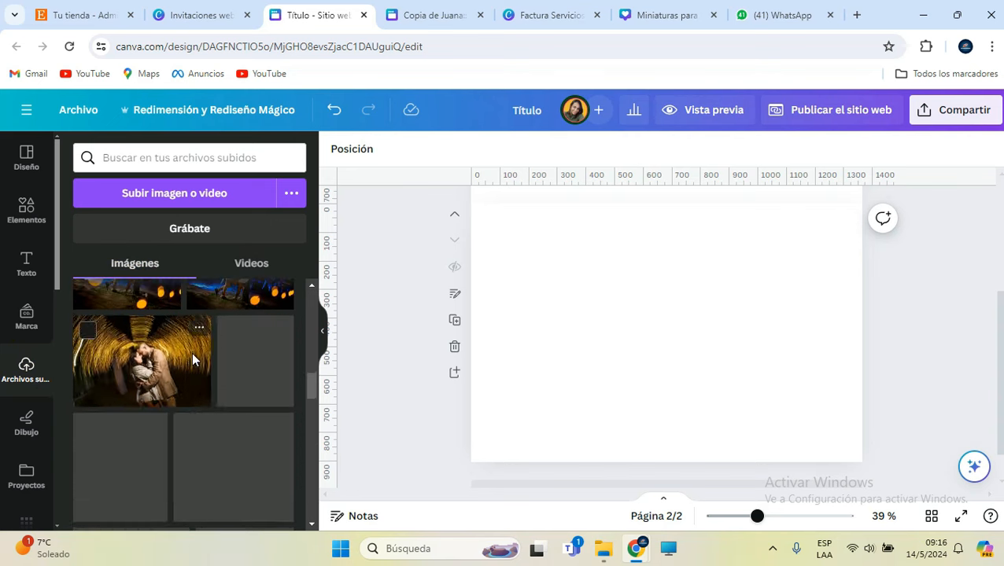
{"action": "scroll", "coordinate": [192, 360], "scroll_direction": "down", "scroll_amount": 4}
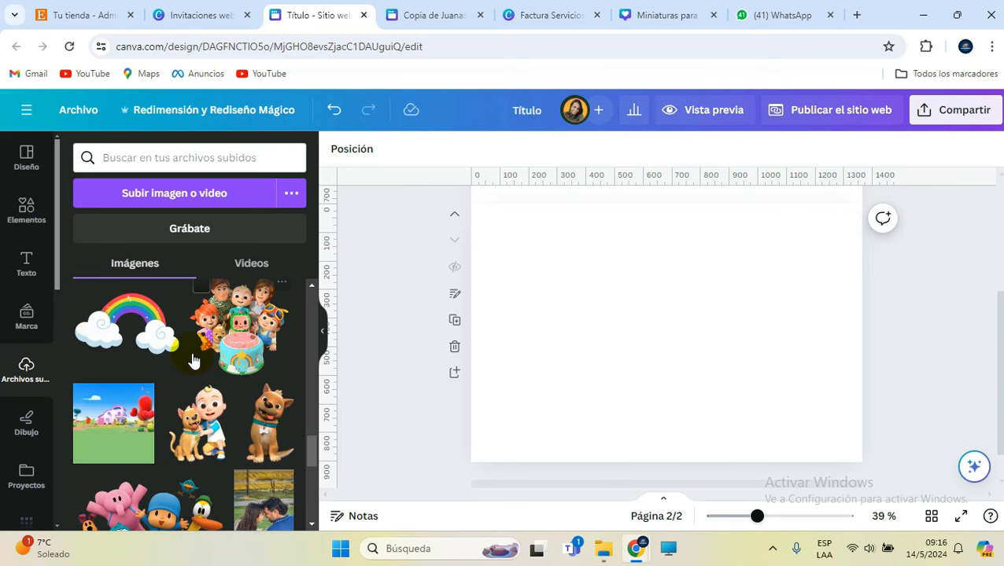
{"action": "scroll", "coordinate": [192, 359], "scroll_direction": "down", "scroll_amount": 6}
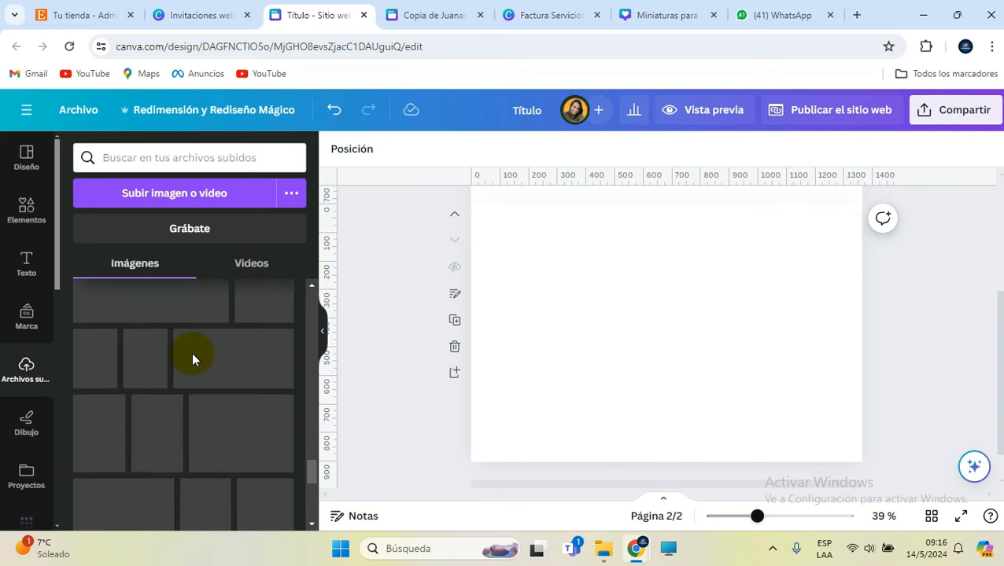
{"action": "scroll", "coordinate": [193, 359], "scroll_direction": "down", "scroll_amount": 3}
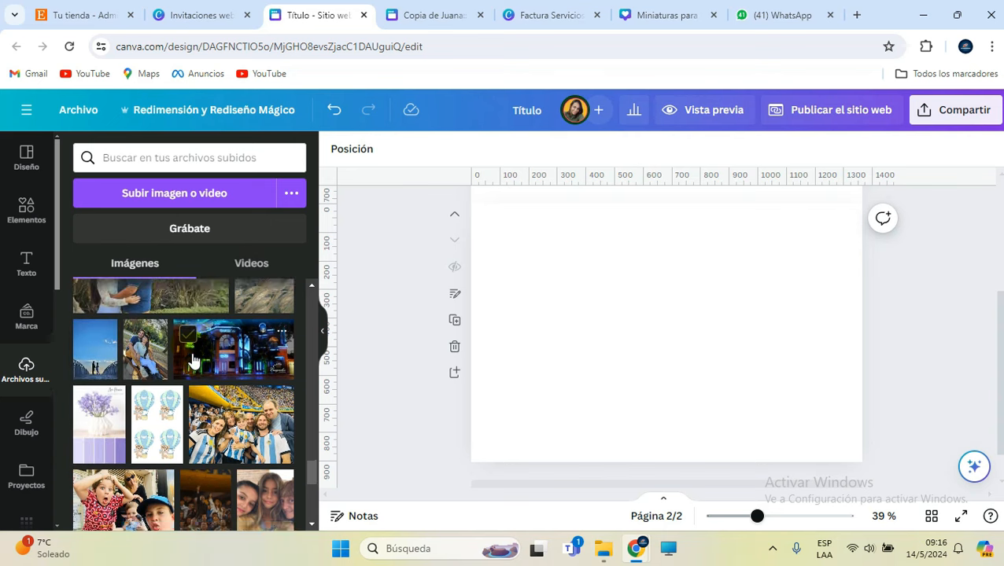
{"action": "scroll", "coordinate": [193, 360], "scroll_direction": "down", "scroll_amount": 6}
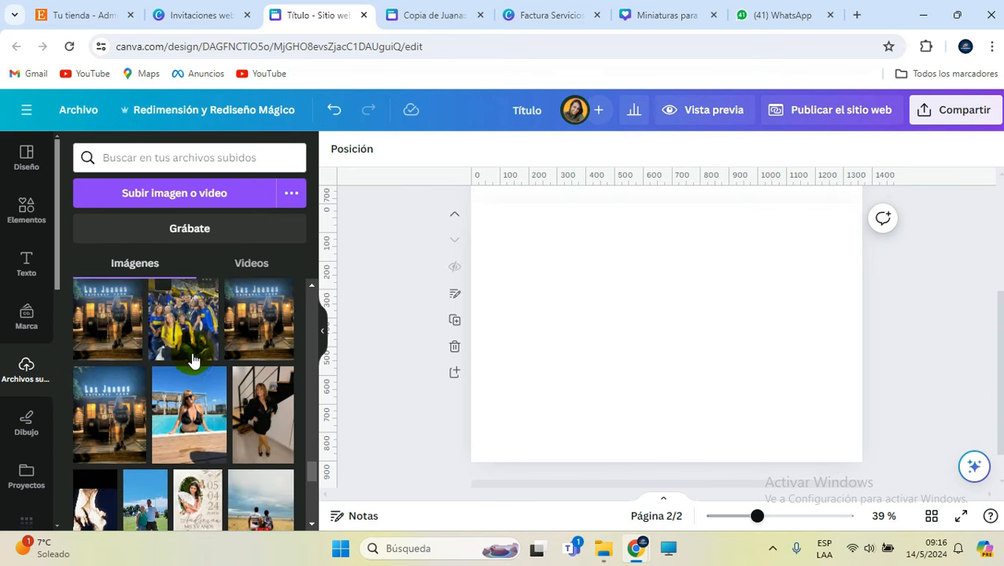
{"action": "scroll", "coordinate": [193, 359], "scroll_direction": "down", "scroll_amount": 3}
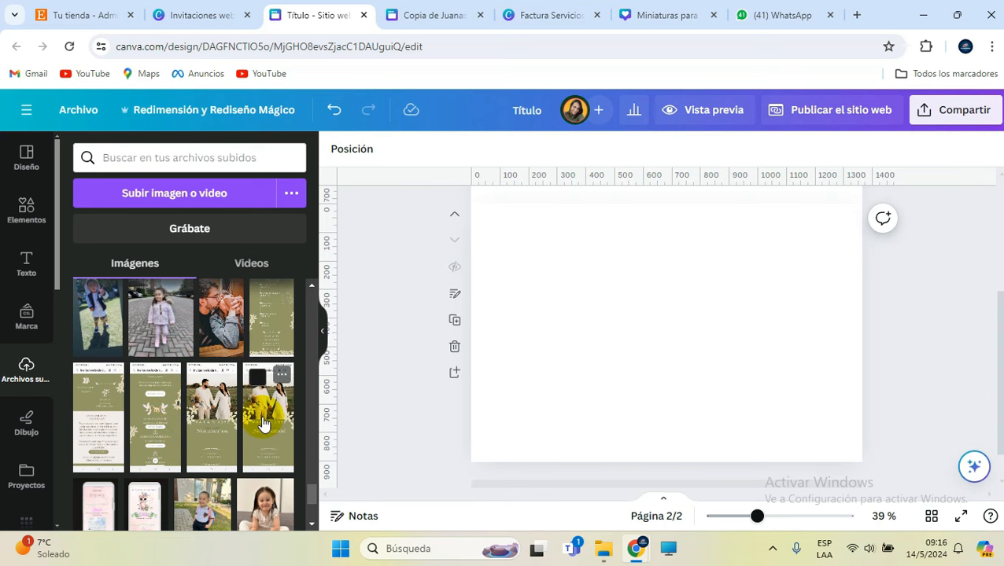
{"action": "left_click", "coordinate": [203, 424]}
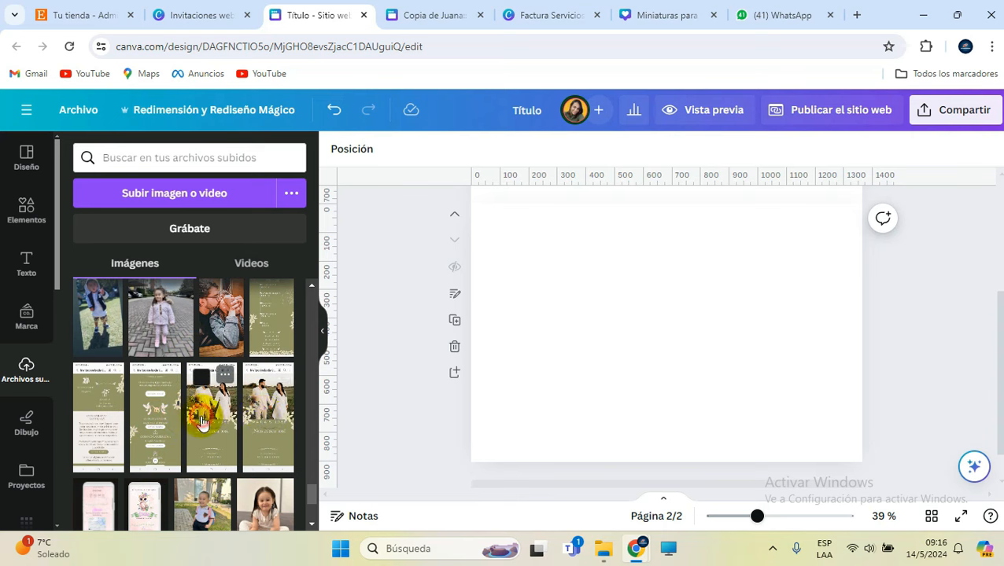
{"action": "left_click_drag", "start_coordinate": [158, 444], "coordinate": [739, 324]}
- Arrange the two invitation screenshots side by side on the second page, with the couple's cover first
{"action": "left_click_drag", "start_coordinate": [657, 333], "coordinate": [556, 320]}
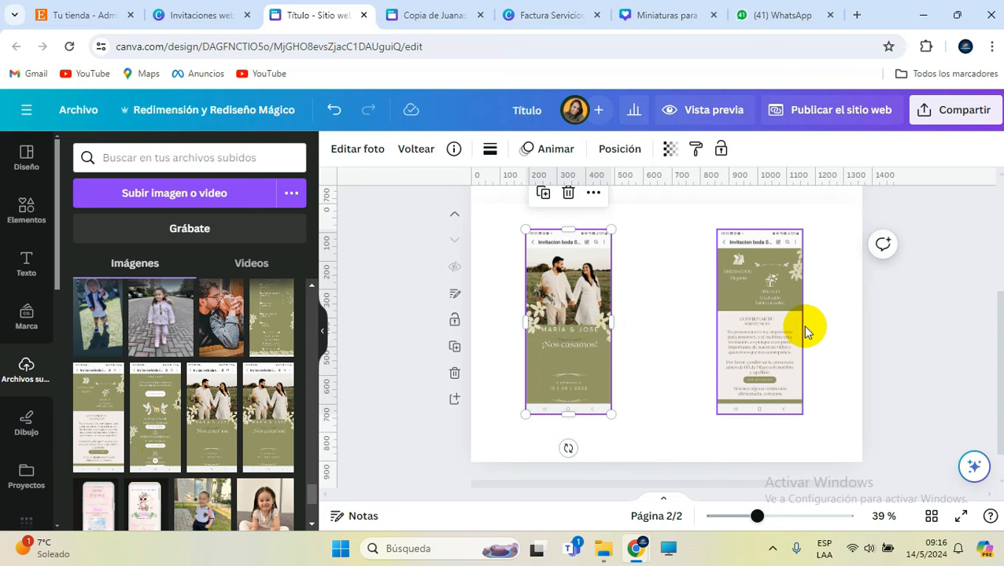
{"action": "left_click_drag", "start_coordinate": [761, 320], "coordinate": [699, 321]}
{"action": "left_click", "coordinate": [811, 344]}
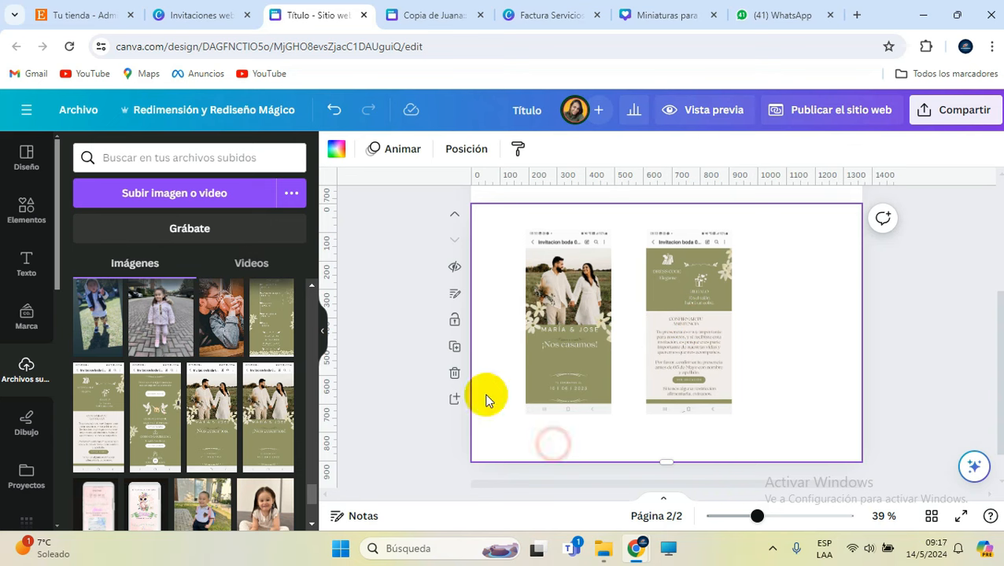
- Open the Mockups app and list all of its Smartphone mockups
{"action": "scroll", "coordinate": [23, 464], "scroll_direction": "down", "scroll_amount": 2}
{"action": "left_click", "coordinate": [25, 460]}
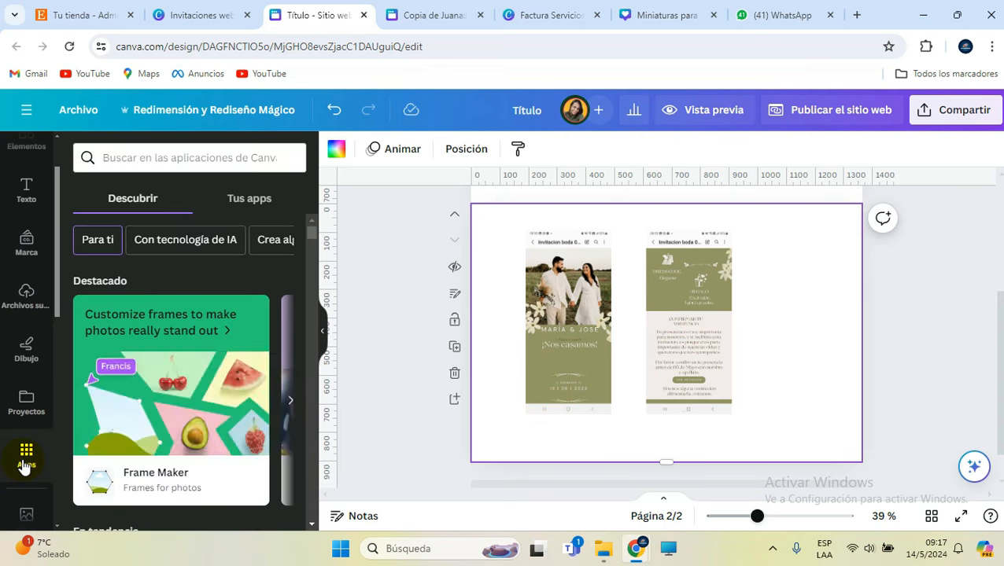
{"action": "scroll", "coordinate": [93, 383], "scroll_direction": "down", "scroll_amount": 1}
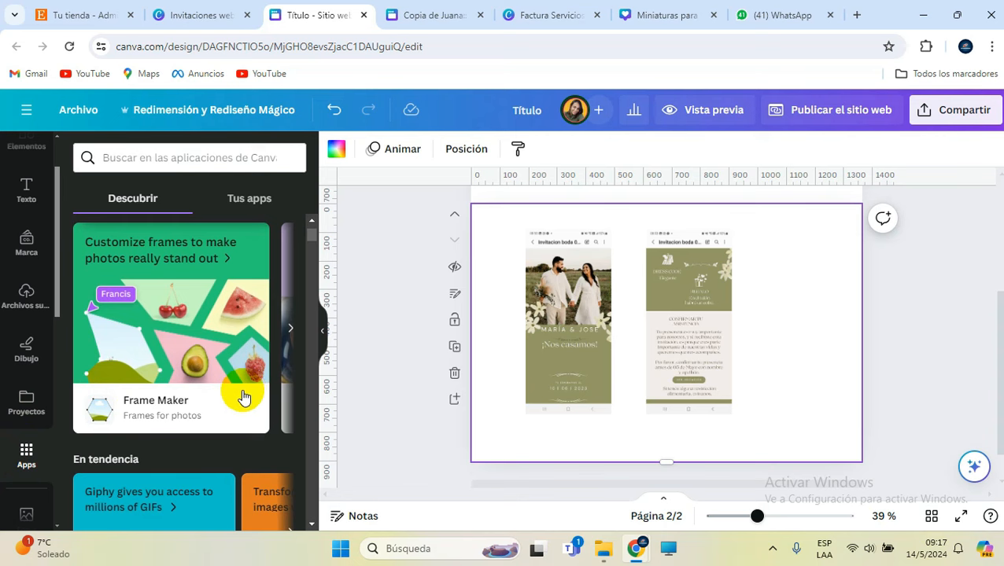
{"action": "scroll", "coordinate": [242, 397], "scroll_direction": "down", "scroll_amount": 3}
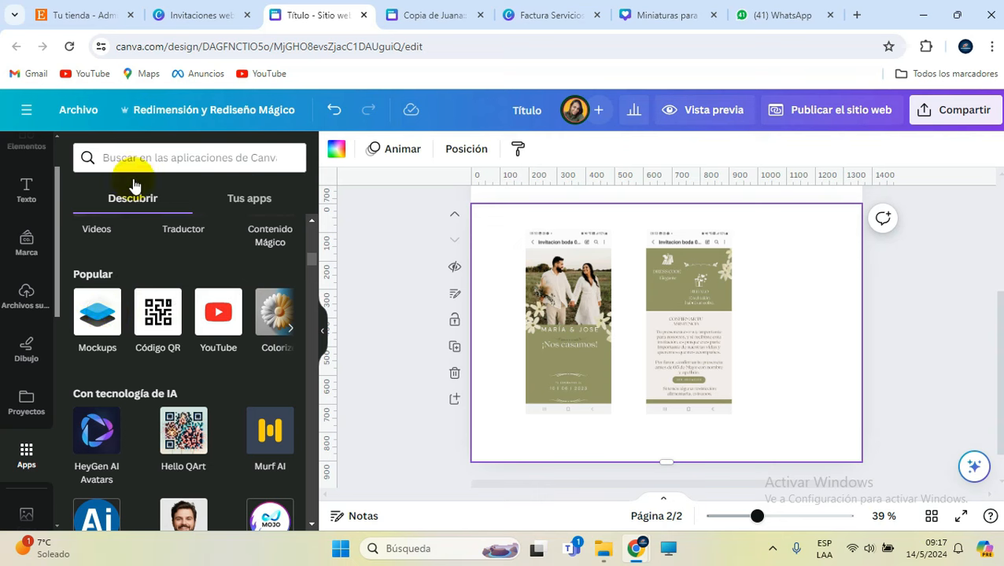
{"action": "left_click", "coordinate": [91, 323]}
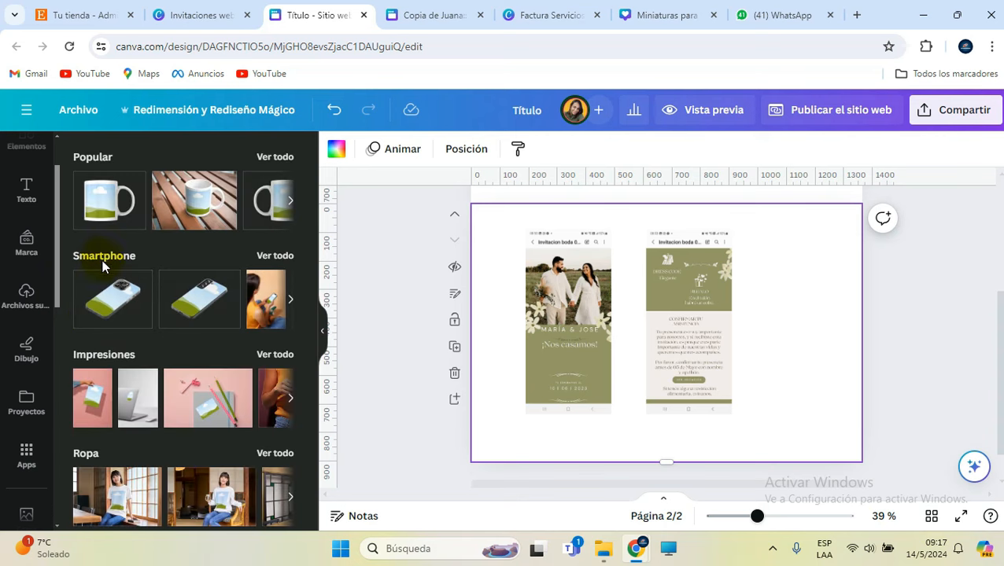
{"action": "left_click", "coordinate": [270, 256]}
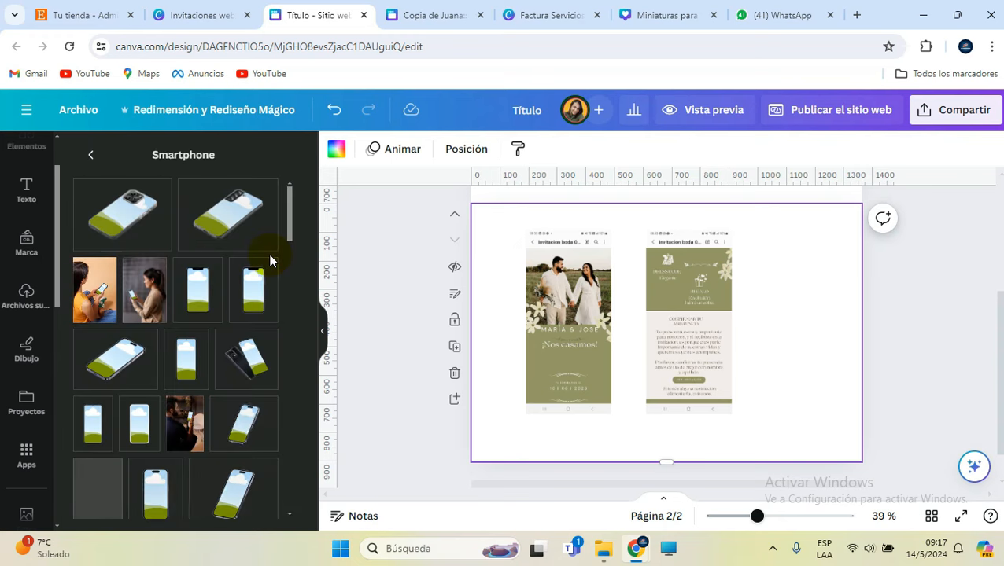
- Add the tilted green-edged smartphone mockup to the second page and place it beside the attendance confirmation screenshot
{"action": "scroll", "coordinate": [130, 331], "scroll_direction": "down", "scroll_amount": 4}
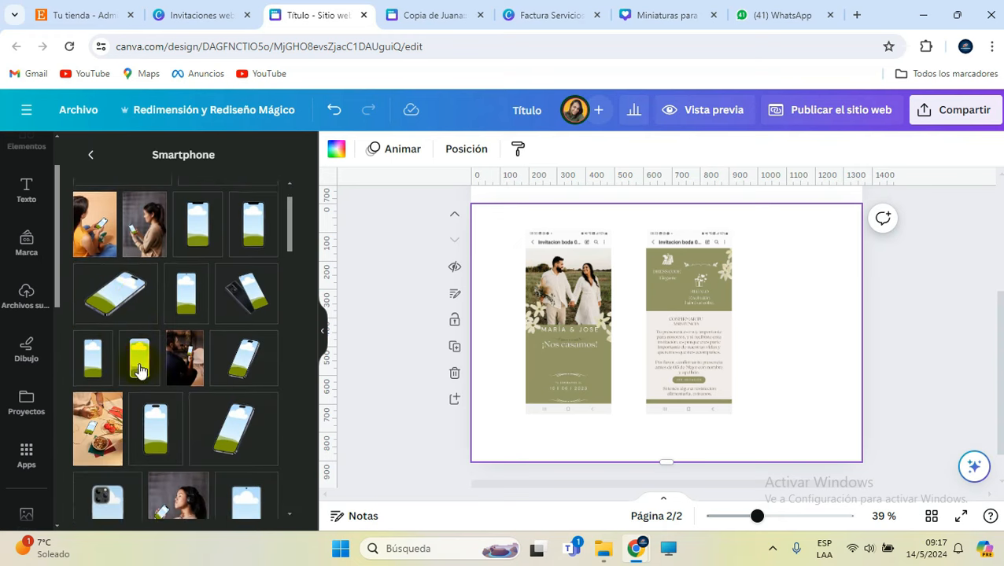
{"action": "scroll", "coordinate": [144, 432], "scroll_direction": "down", "scroll_amount": 2}
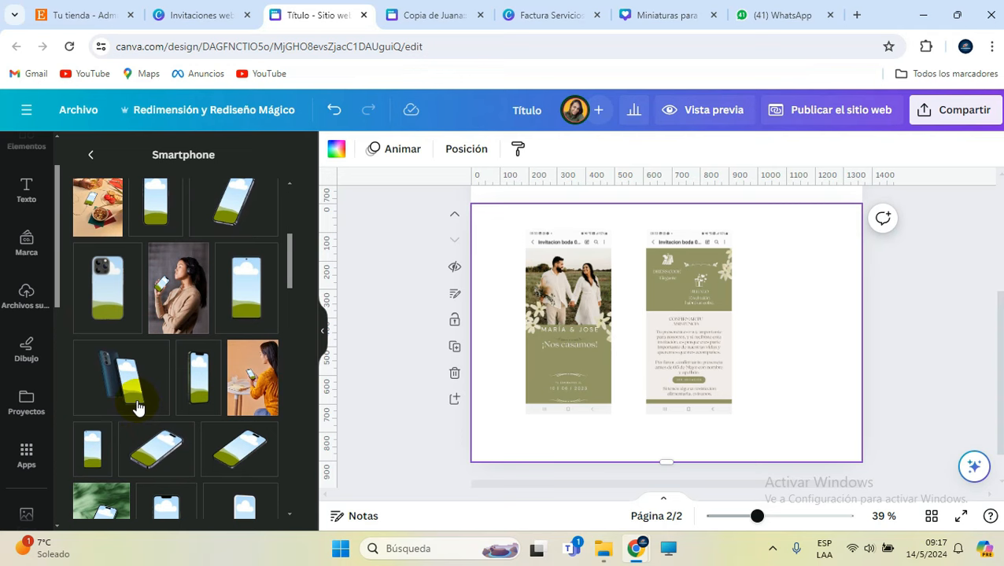
{"action": "scroll", "coordinate": [140, 407], "scroll_direction": "down", "scroll_amount": 3}
{"action": "scroll", "coordinate": [137, 407], "scroll_direction": "down", "scroll_amount": 8}
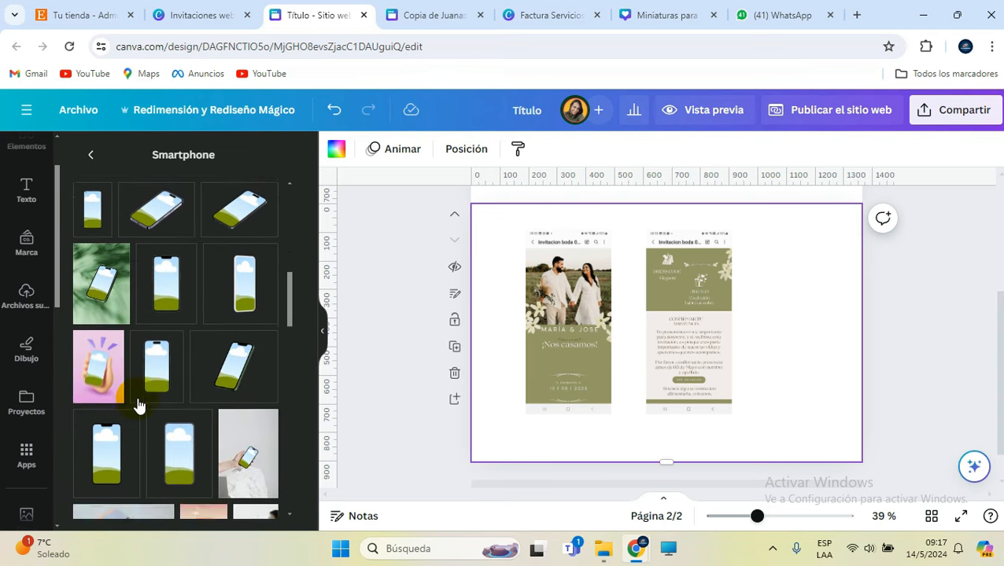
{"action": "scroll", "coordinate": [138, 406], "scroll_direction": "down", "scroll_amount": 5}
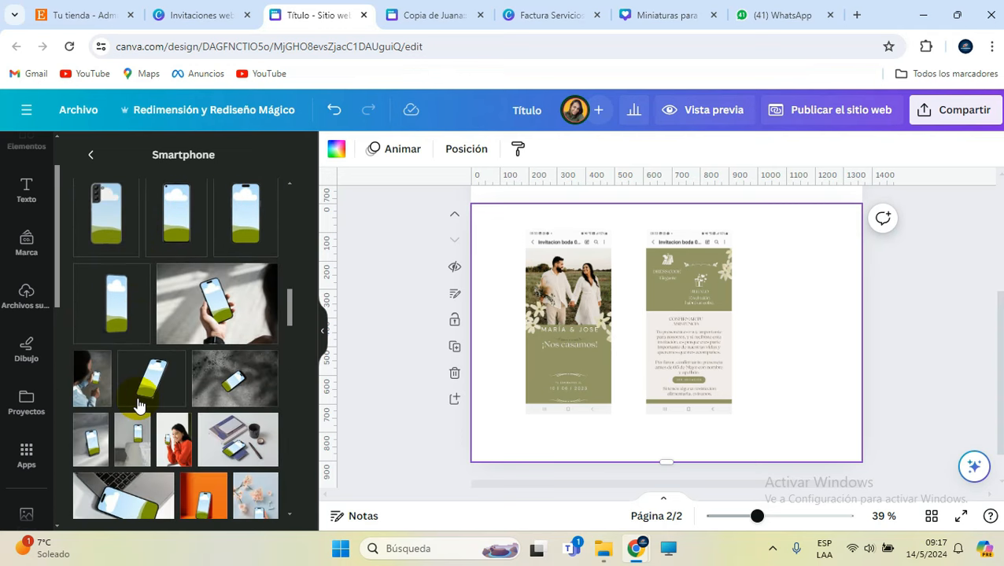
{"action": "scroll", "coordinate": [139, 406], "scroll_direction": "up", "scroll_amount": 4}
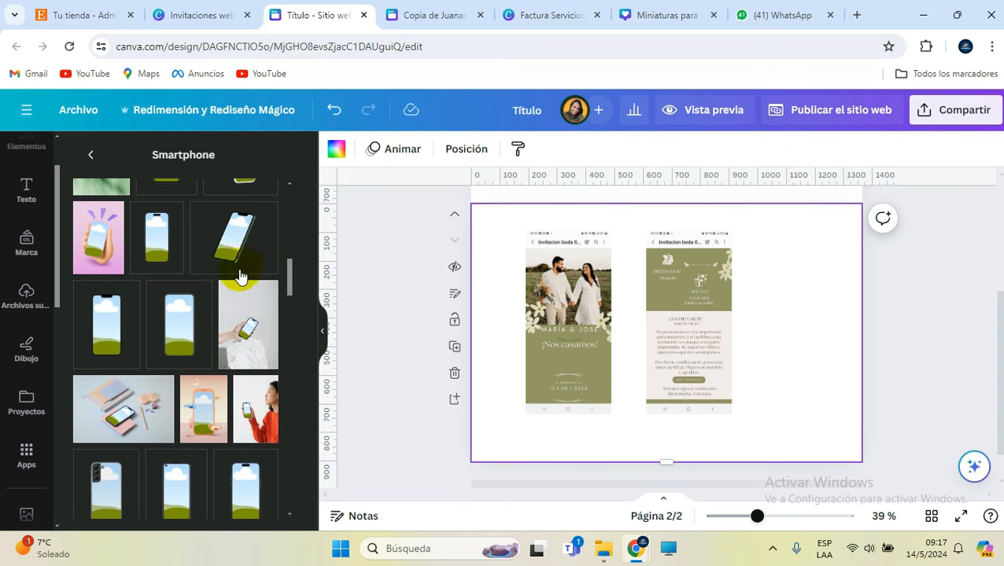
{"action": "left_click", "coordinate": [247, 321]}
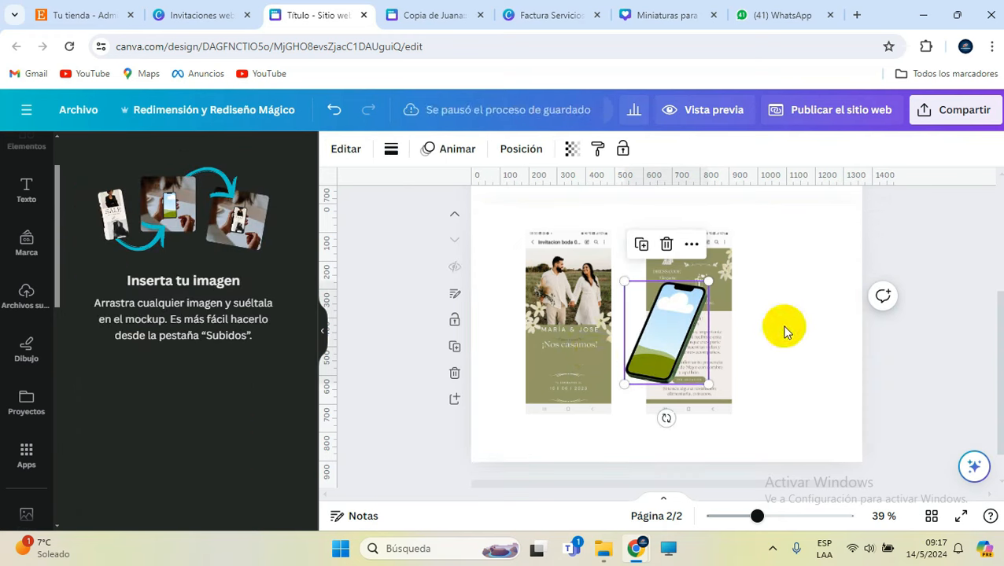
{"action": "left_click_drag", "start_coordinate": [784, 321], "coordinate": [775, 307]}
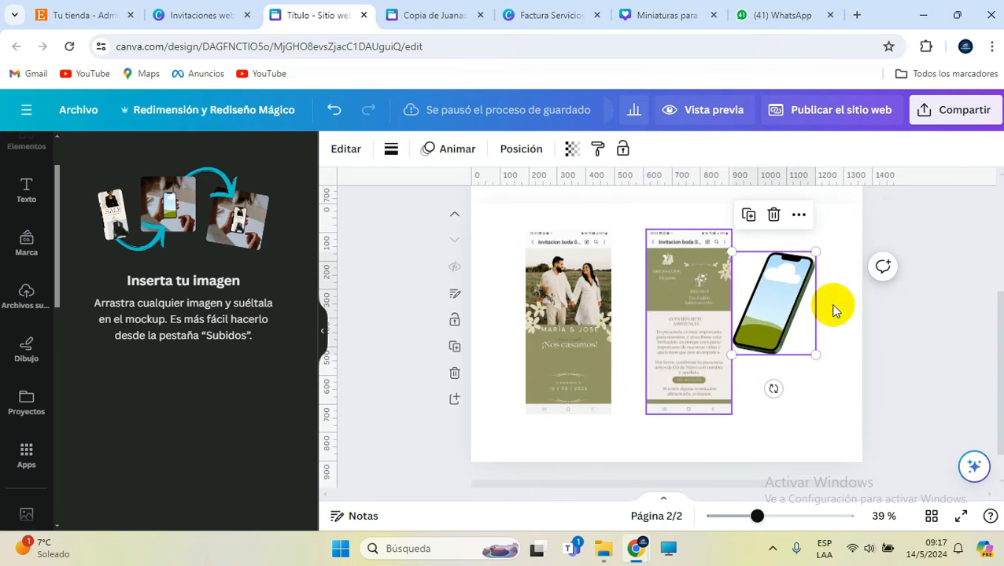
- Insert the couple's cover screenshot into the tilted phone mockup and move the mockup to where the cover stood
{"action": "left_click_drag", "start_coordinate": [553, 346], "coordinate": [764, 329]}
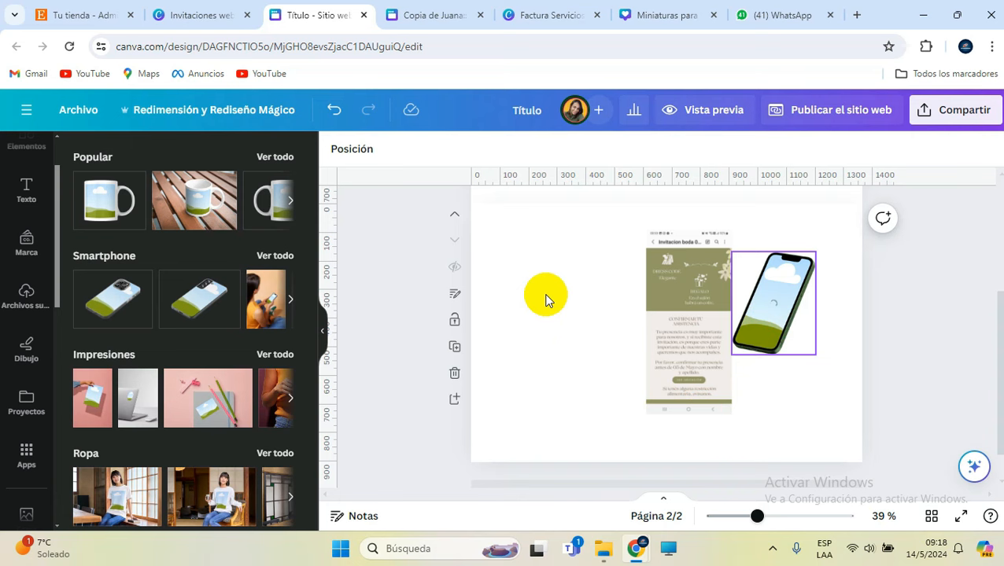
{"action": "left_click_drag", "start_coordinate": [763, 318], "coordinate": [546, 295]}
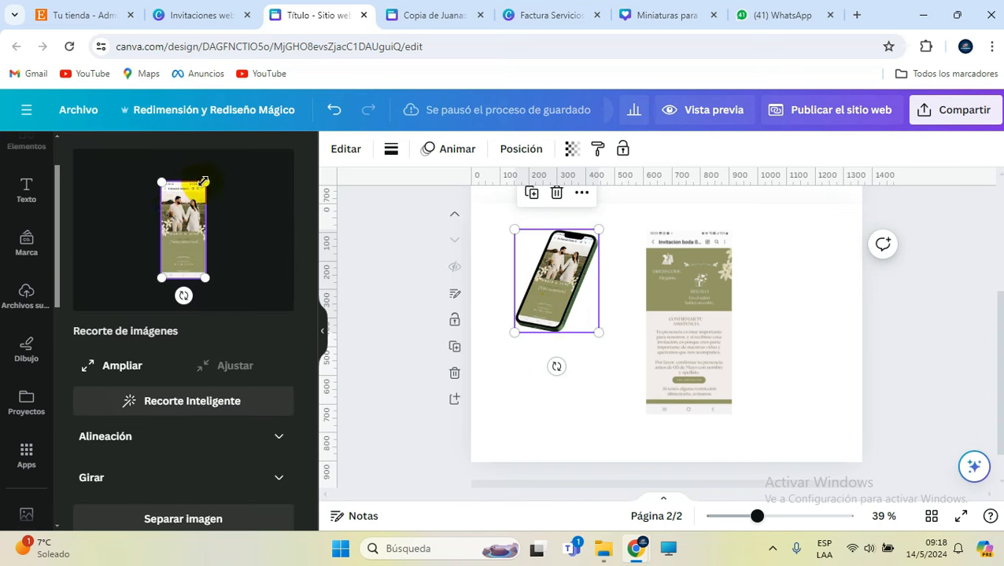
{"action": "left_click_drag", "start_coordinate": [203, 182], "coordinate": [199, 178]}
{"action": "left_click", "coordinate": [365, 305]}
- Enlarge the tilted phone mockup to nearly the height of the neighbouring invitation screenshot
{"action": "left_click", "coordinate": [525, 312]}
{"action": "left_click_drag", "start_coordinate": [515, 331], "coordinate": [483, 393]}
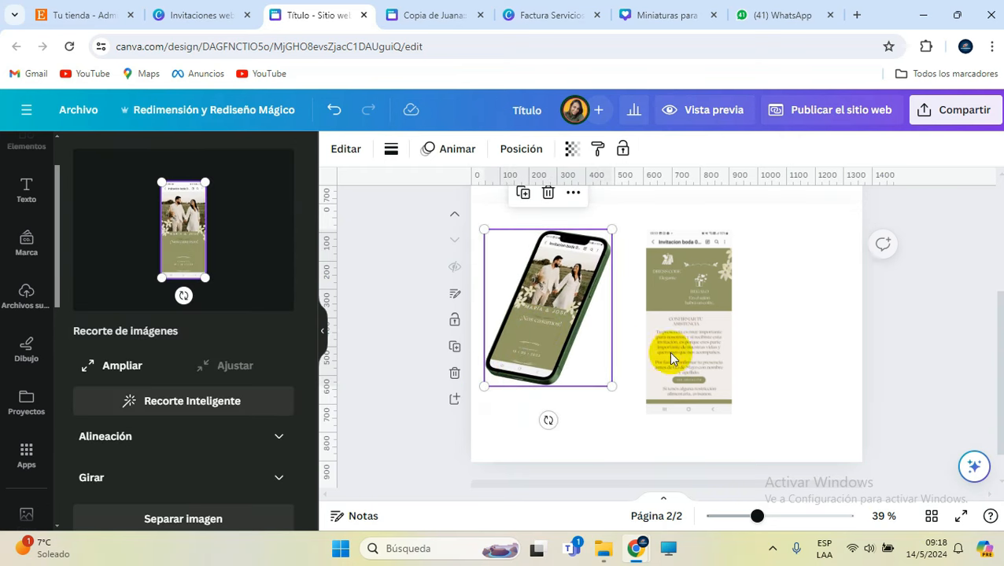
{"action": "left_click", "coordinate": [795, 366]}
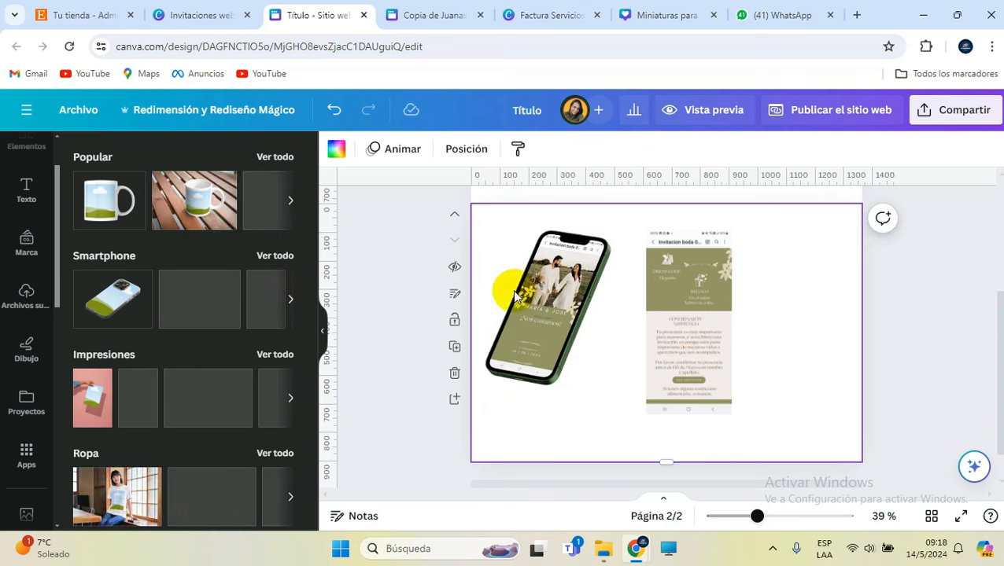
- Add an upright black-framed smartphone mockup from the Smartphone collection to the second page
{"action": "left_click", "coordinate": [274, 256]}
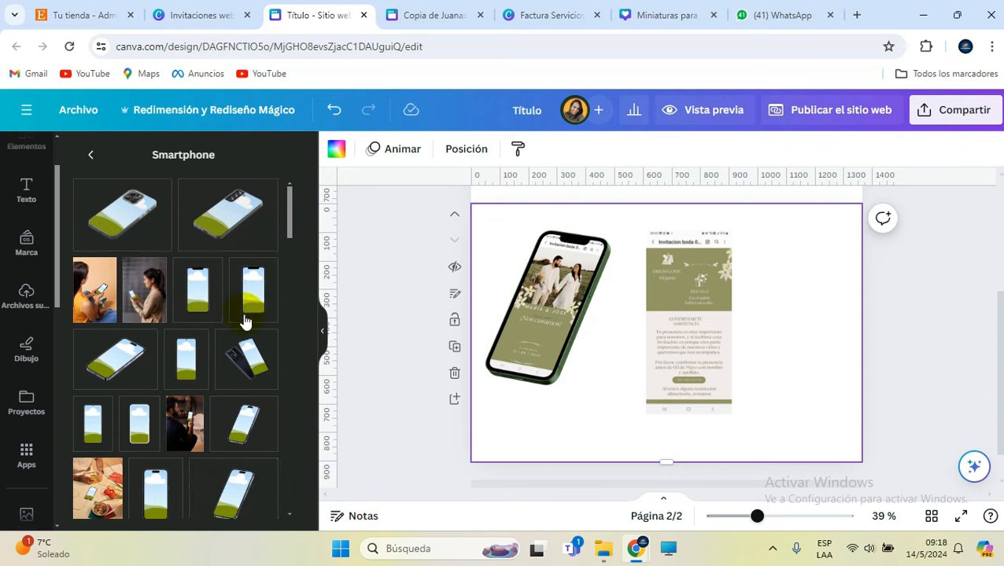
{"action": "scroll", "coordinate": [173, 440], "scroll_direction": "down", "scroll_amount": 1}
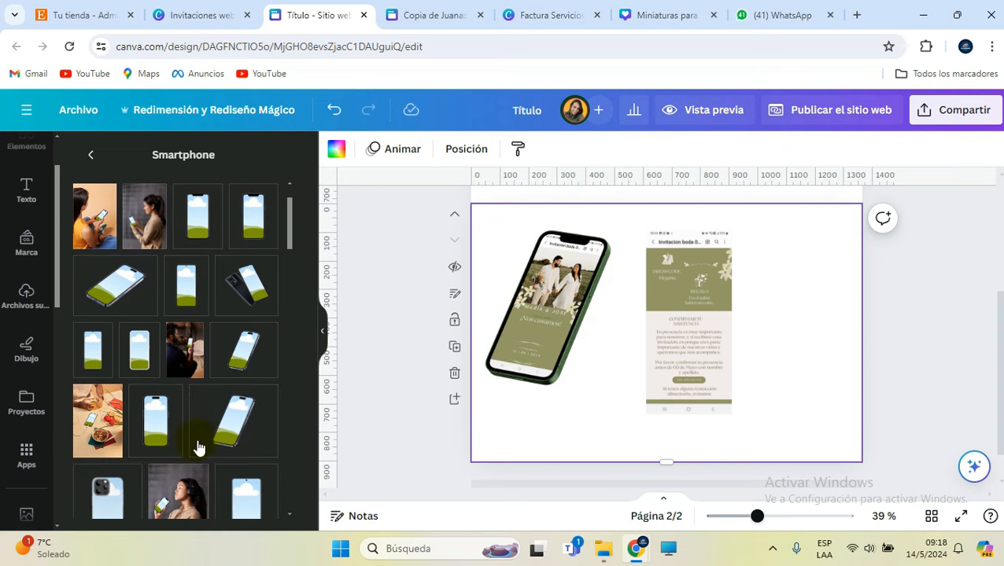
{"action": "scroll", "coordinate": [141, 430], "scroll_direction": "down", "scroll_amount": 1}
{"action": "scroll", "coordinate": [142, 430], "scroll_direction": "down", "scroll_amount": 4}
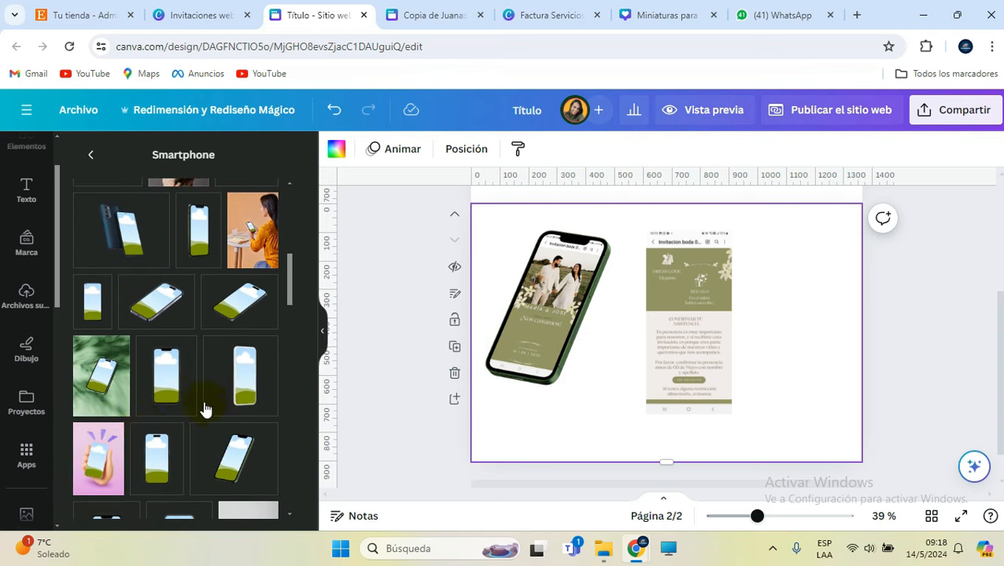
{"action": "scroll", "coordinate": [180, 392], "scroll_direction": "down", "scroll_amount": 2}
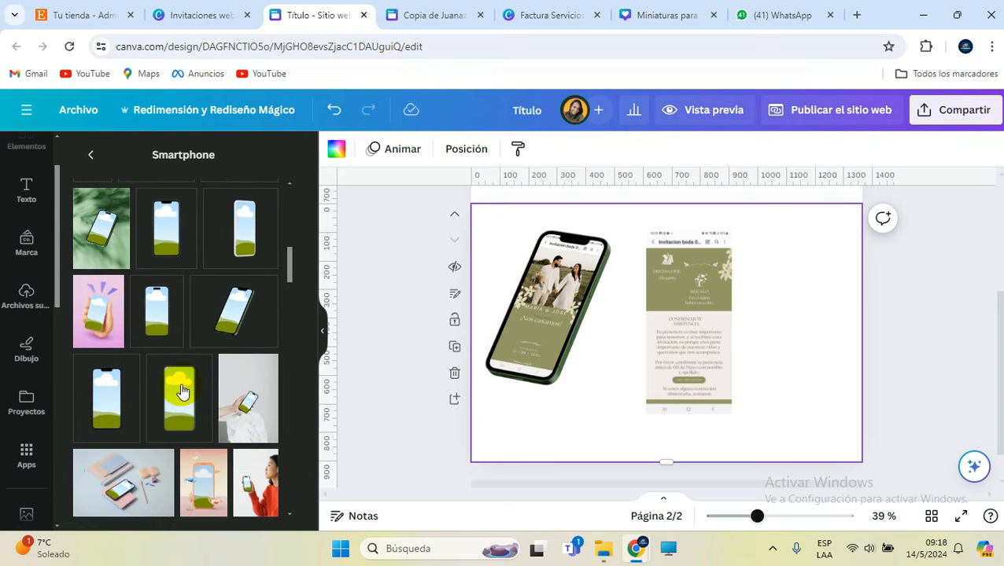
{"action": "scroll", "coordinate": [179, 392], "scroll_direction": "up", "scroll_amount": 2}
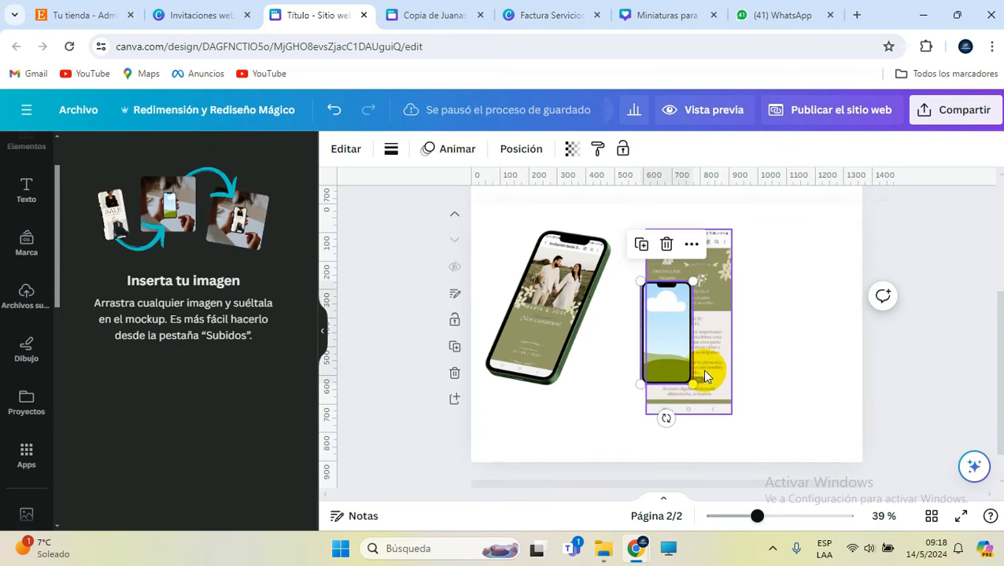
- Insert the attendance confirmation screenshot into the upright phone mockup and select the filled mockup
{"action": "left_click", "coordinate": [705, 366]}
{"action": "left_click_drag", "start_coordinate": [705, 365], "coordinate": [666, 359]}
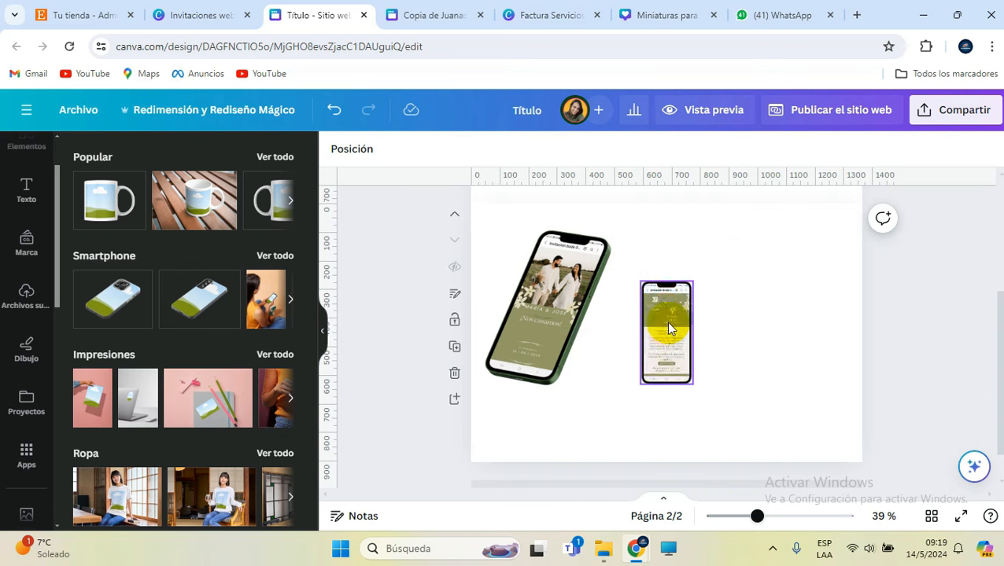
{"action": "left_click", "coordinate": [644, 295]}
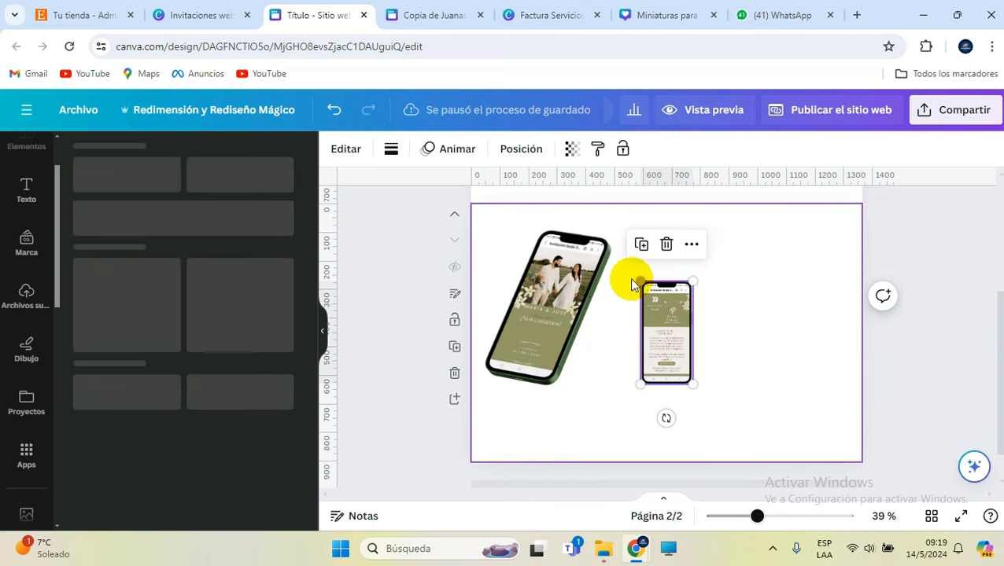
- Enlarge the upright phone mockup to the tilted phone's height, then overlap them and bring the tilted phone to the front
{"action": "left_click_drag", "start_coordinate": [639, 281], "coordinate": [615, 230]}
{"action": "left_click_drag", "start_coordinate": [643, 325], "coordinate": [618, 321]}
{"action": "left_click", "coordinate": [525, 318]}
{"action": "left_click_drag", "start_coordinate": [524, 323], "coordinate": [602, 291]}
{"action": "left_click", "coordinate": [521, 149]}
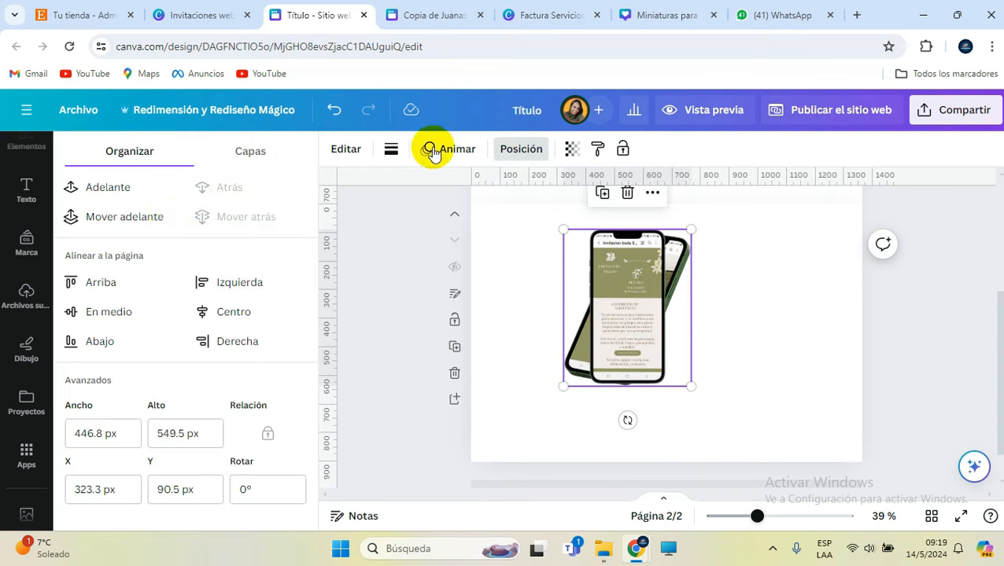
{"action": "left_click", "coordinate": [98, 217]}
- Rearrange the mockups so the upright phone stands on the page's left side and the tilted phone overlaps its right edge
{"action": "left_click_drag", "start_coordinate": [620, 301], "coordinate": [674, 307]}
{"action": "mouse_move", "coordinate": [592, 328]}
{"action": "left_mouse_down"}
{"action": "mouse_move", "coordinate": [516, 307]}
{"action": "mouse_move", "coordinate": [576, 320]}
{"action": "left_mouse_up"}
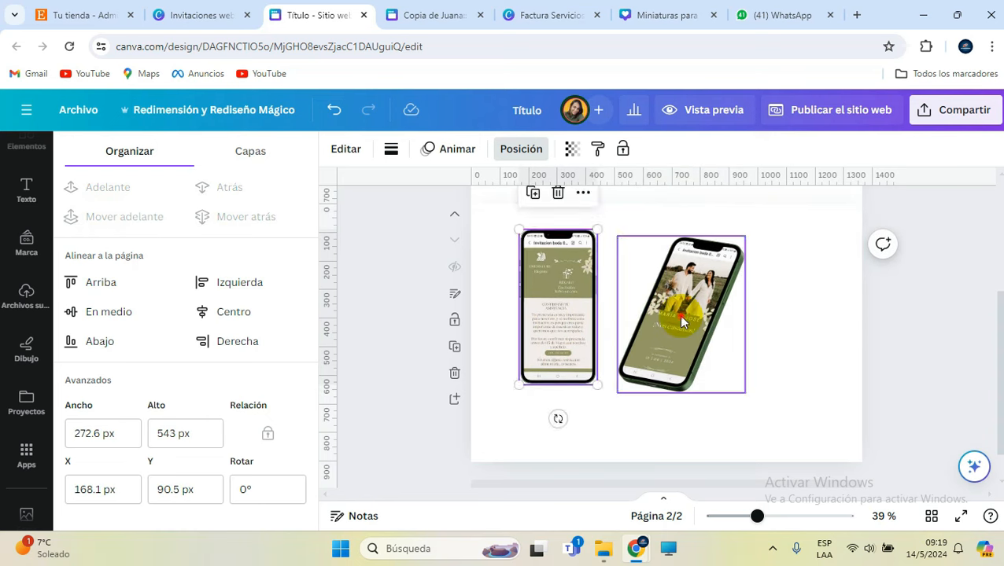
{"action": "left_click_drag", "start_coordinate": [682, 321], "coordinate": [589, 314]}
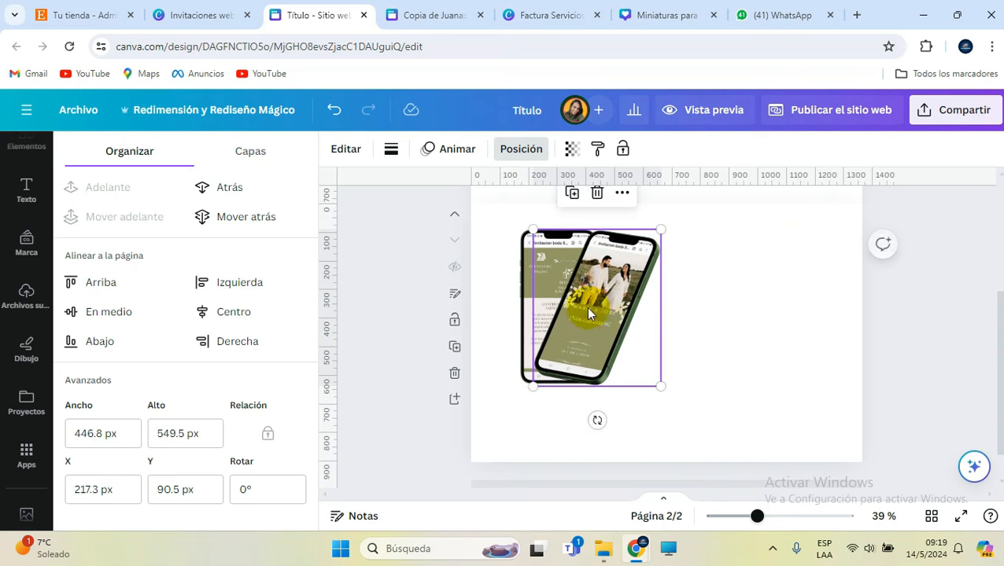
- Shrink both phone mockups together, making the tilted one about 341 by 419 px, and adjust the tilted phone's overlap
{"action": "left_click", "coordinate": [520, 306], "text": "shift"}
{"action": "left_click_drag", "start_coordinate": [518, 384], "coordinate": [558, 354]}
{"action": "left_click_drag", "start_coordinate": [634, 314], "coordinate": [600, 329]}
{"action": "left_click", "coordinate": [730, 319]}
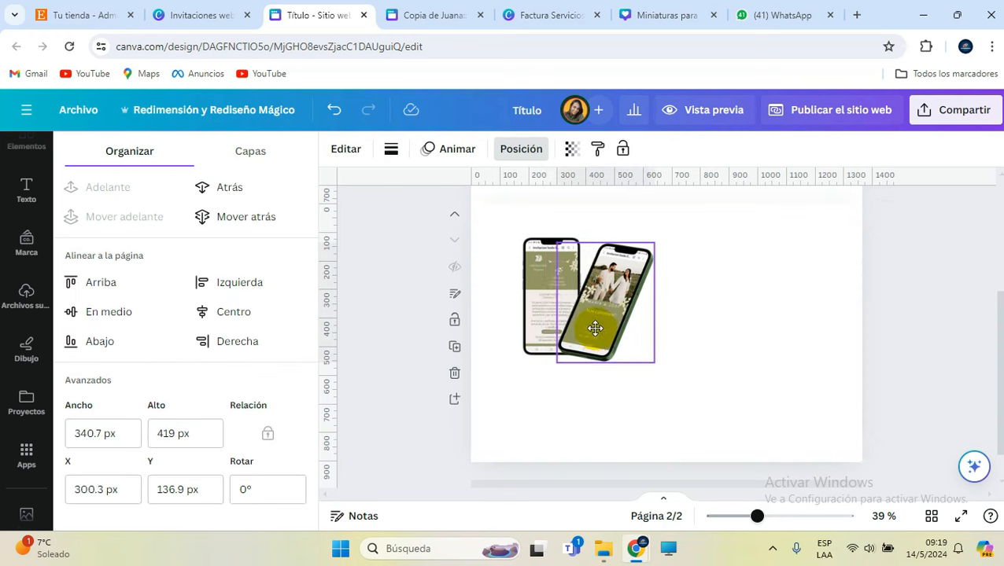
{"action": "left_click", "coordinate": [740, 309]}
- Search the graphic elements for "sombra" and add a soft oval shadow to the second page
{"action": "scroll", "coordinate": [16, 225], "scroll_direction": "up", "scroll_amount": 2}
{"action": "left_click", "coordinate": [26, 212]}
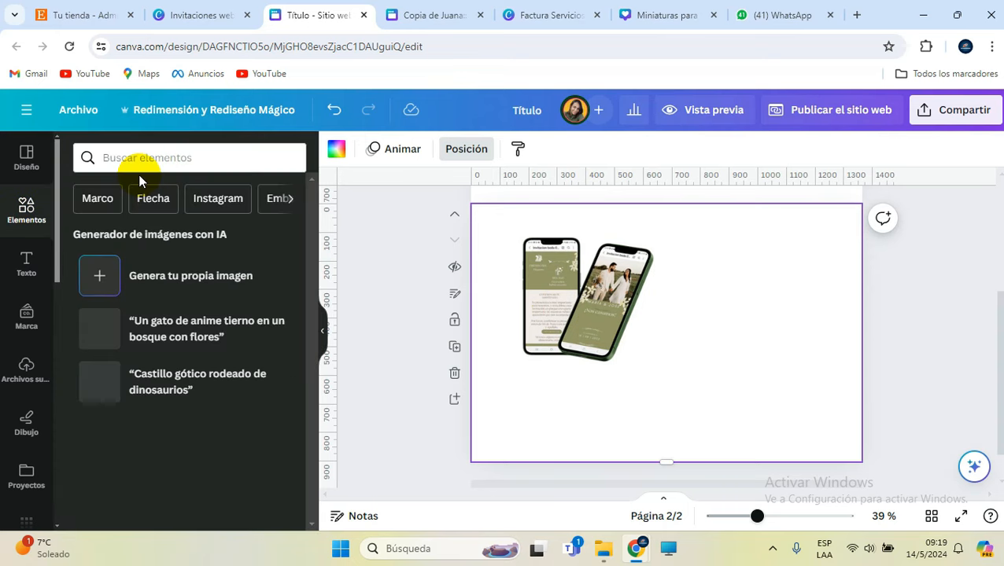
{"action": "left_click", "coordinate": [152, 156]}
{"action": "type", "text": "sombra"}
{"action": "key", "text": "Return"}
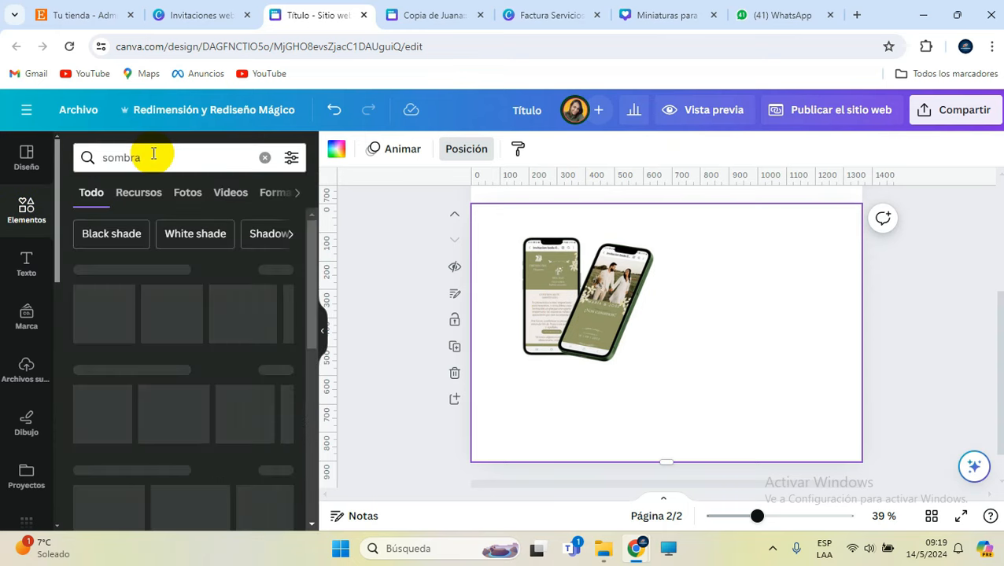
{"action": "left_click", "coordinate": [141, 198]}
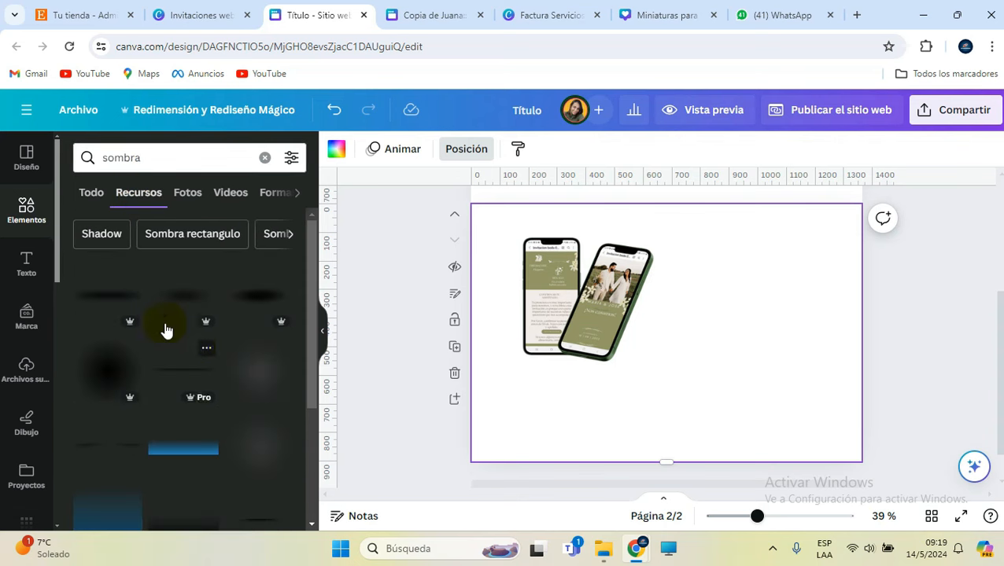
{"action": "left_click", "coordinate": [183, 295]}
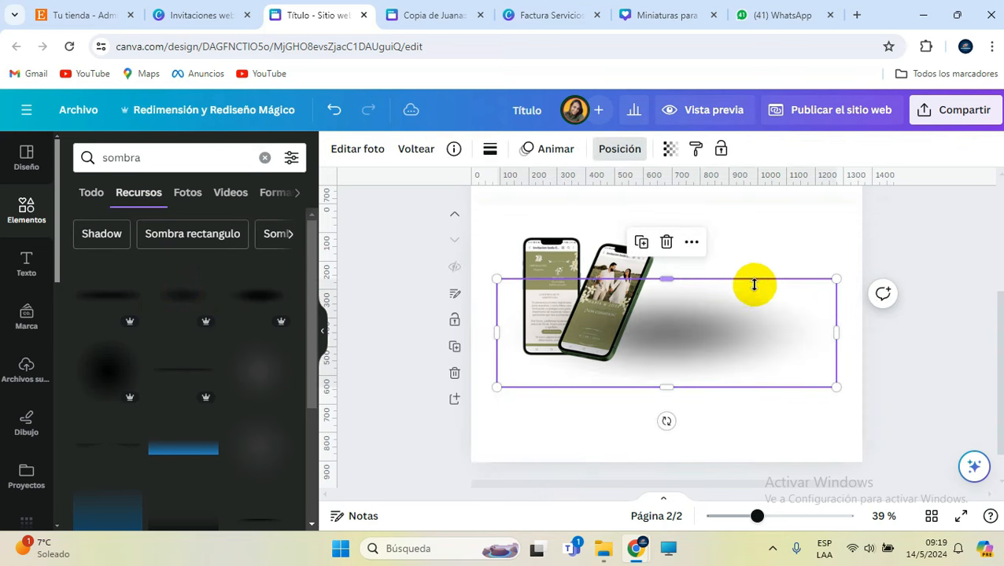
- Make the shadow more transparent, shrink it to about 332 by 118 px, and place it at the base of the two phones
{"action": "left_click", "coordinate": [668, 150]}
{"action": "left_click_drag", "start_coordinate": [630, 210], "coordinate": [547, 209]}
{"action": "left_click_drag", "start_coordinate": [836, 333], "coordinate": [799, 329]}
{"action": "left_click_drag", "start_coordinate": [498, 280], "coordinate": [706, 351]}
{"action": "left_click_drag", "start_coordinate": [768, 419], "coordinate": [581, 410]}
- Send the shadow backward so it lies behind the phone mockups
{"action": "left_click", "coordinate": [622, 150]}
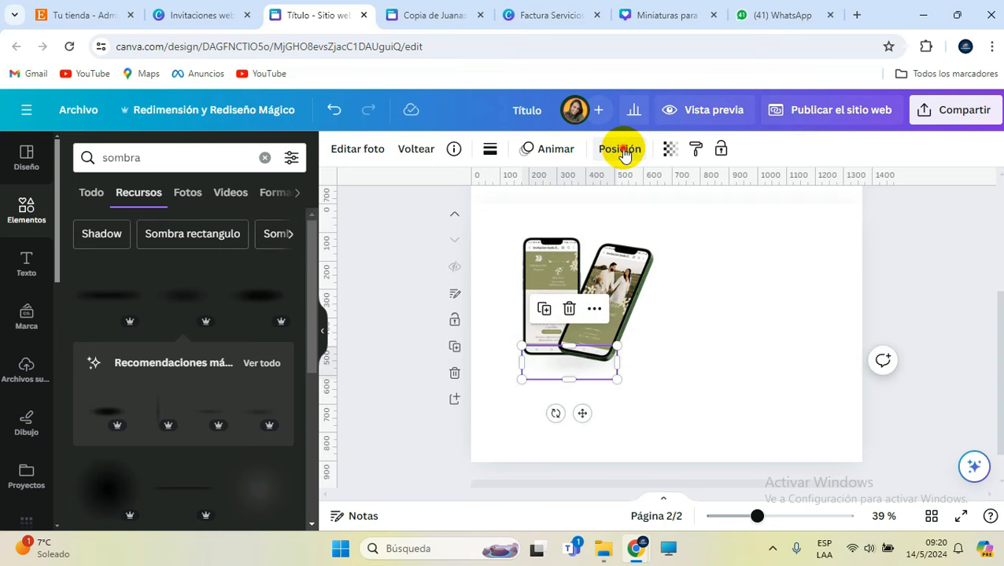
{"action": "left_click", "coordinate": [231, 215]}
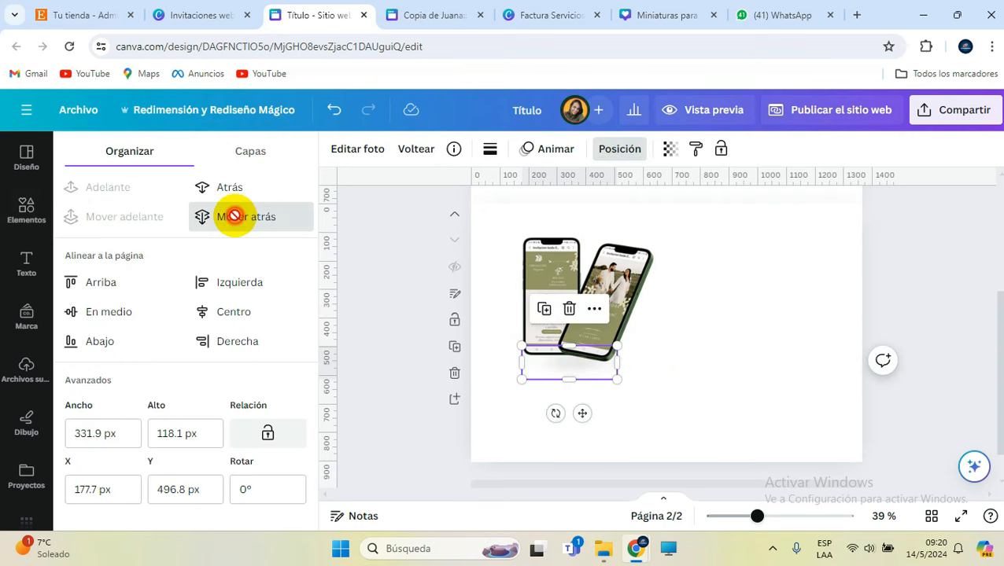
{"action": "left_click", "coordinate": [727, 337]}
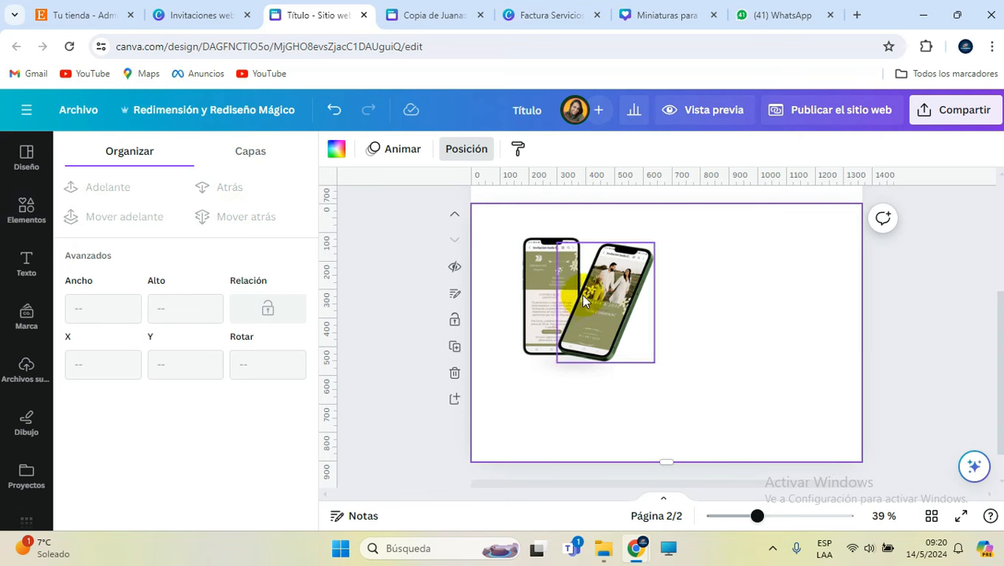
- Add a brown "VER MUESTRA" button in Cardo 16, shrink it to about 178 by 49 px, and centre it over the shadow
{"action": "left_click", "coordinate": [13, 223]}
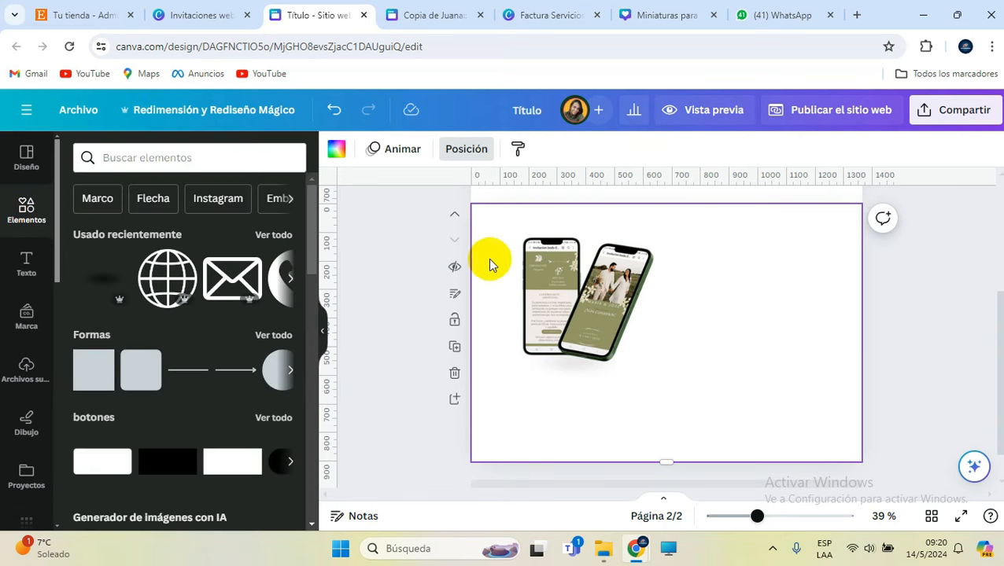
{"action": "left_click", "coordinate": [92, 466]}
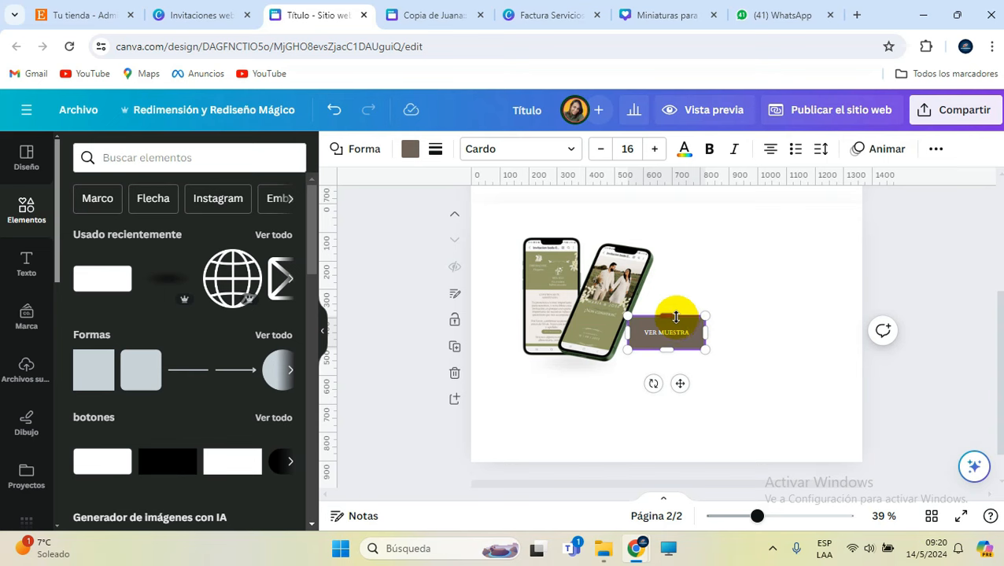
{"action": "left_click_drag", "start_coordinate": [675, 323], "coordinate": [652, 341]}
{"action": "left_click_drag", "start_coordinate": [692, 384], "coordinate": [582, 413]}
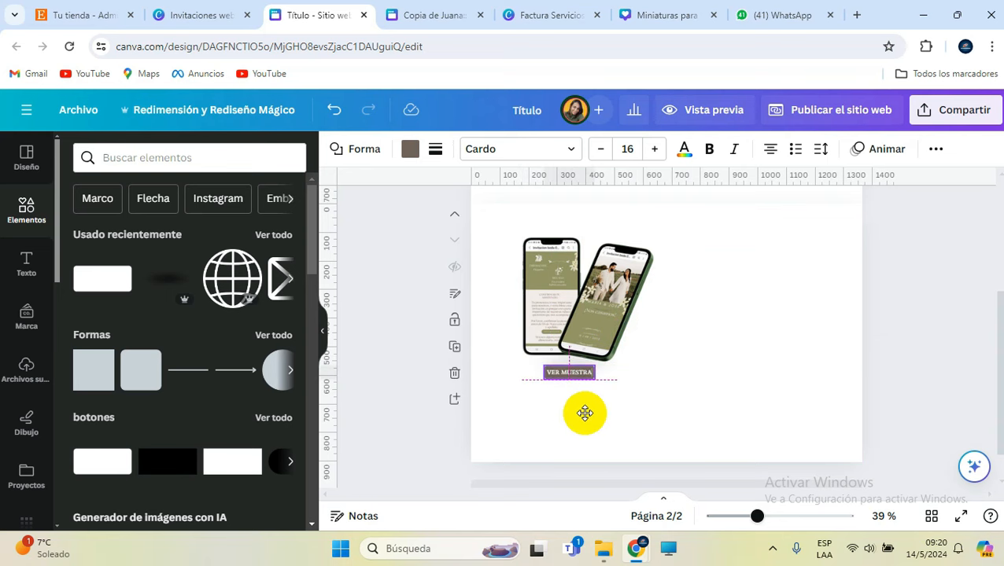
{"action": "left_click", "coordinate": [698, 378]}
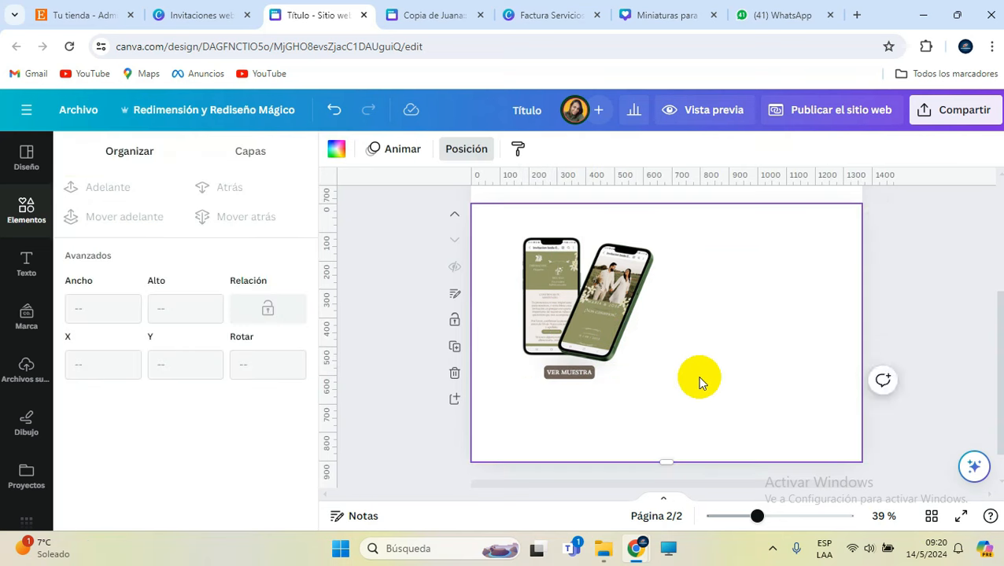
- Link the "VER MUESTRA" button to the published invitation site's web address and remove the underline from its text
{"action": "left_click", "coordinate": [570, 373]}
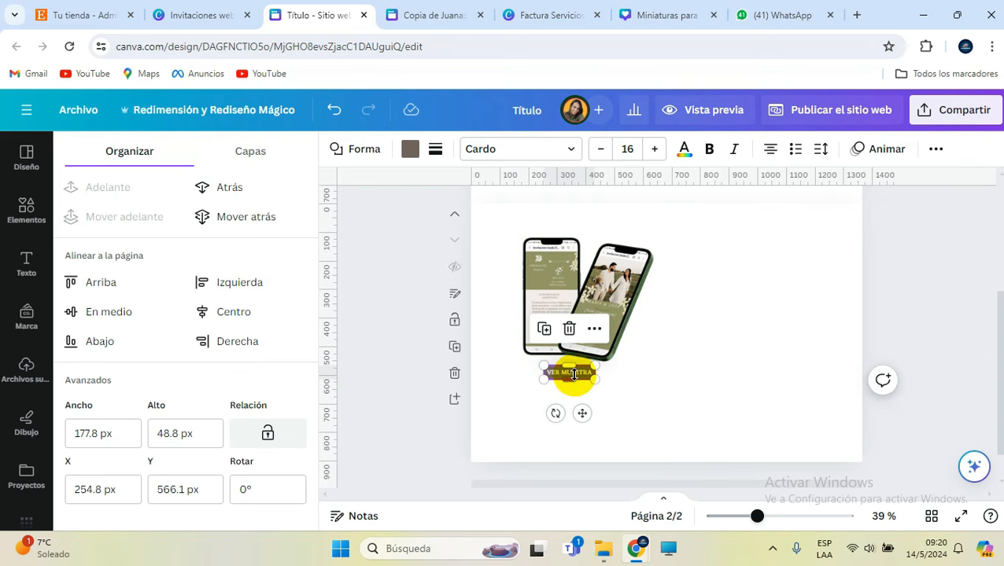
{"action": "right_click", "coordinate": [604, 339]}
{"action": "left_click", "coordinate": [643, 383]}
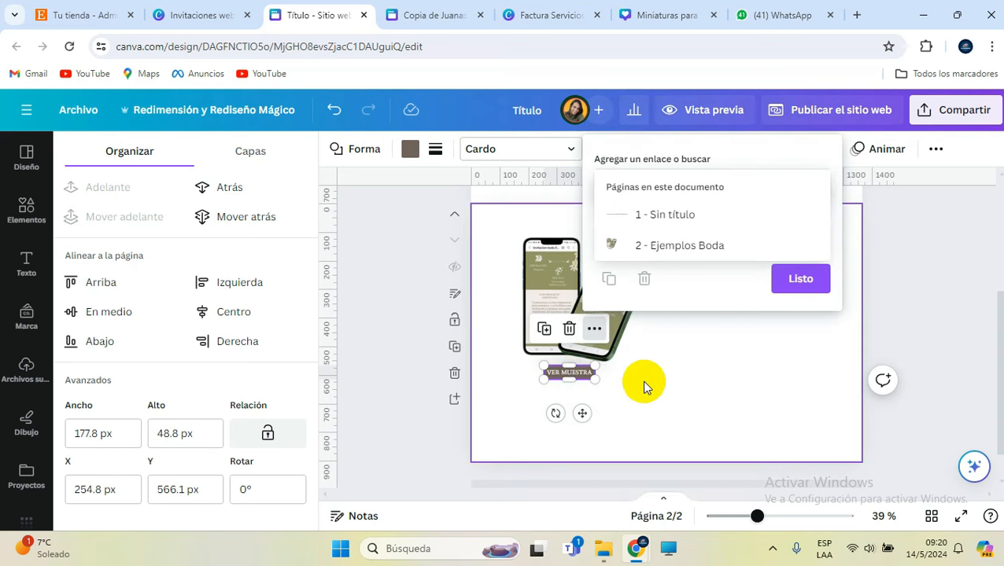
{"action": "left_click", "coordinate": [672, 270]}
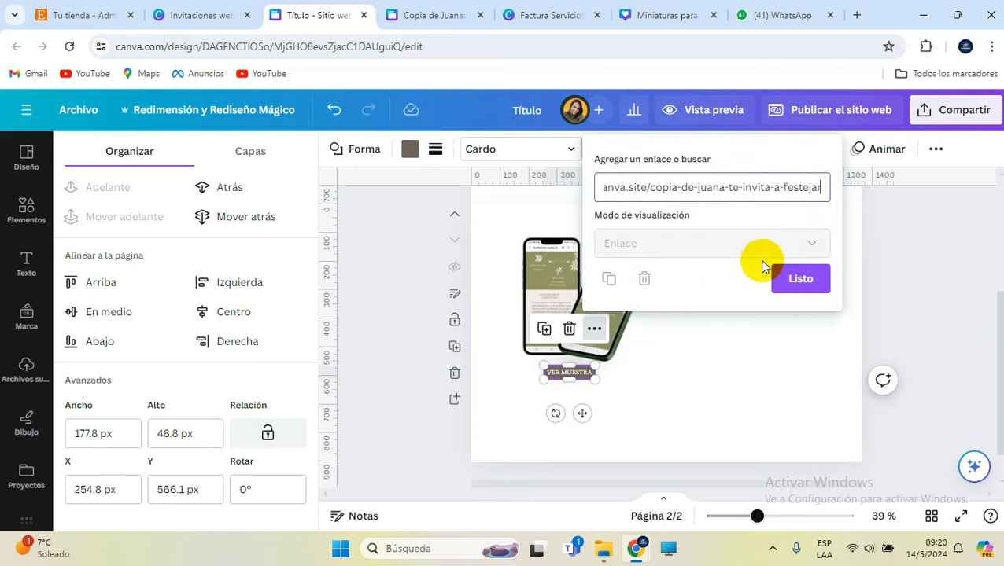
{"action": "left_click", "coordinate": [801, 281]}
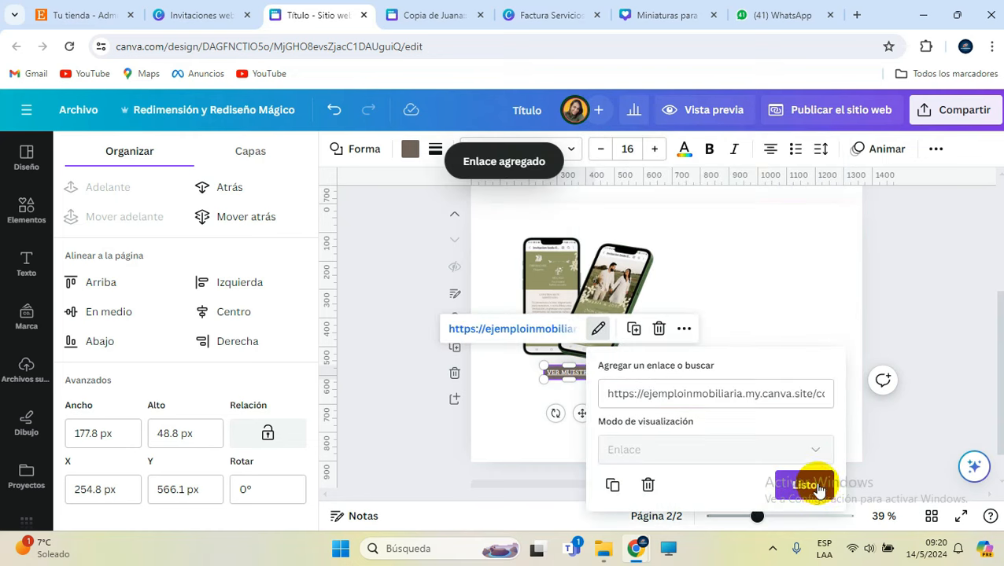
{"action": "left_click", "coordinate": [816, 484]}
{"action": "left_click", "coordinate": [936, 149]}
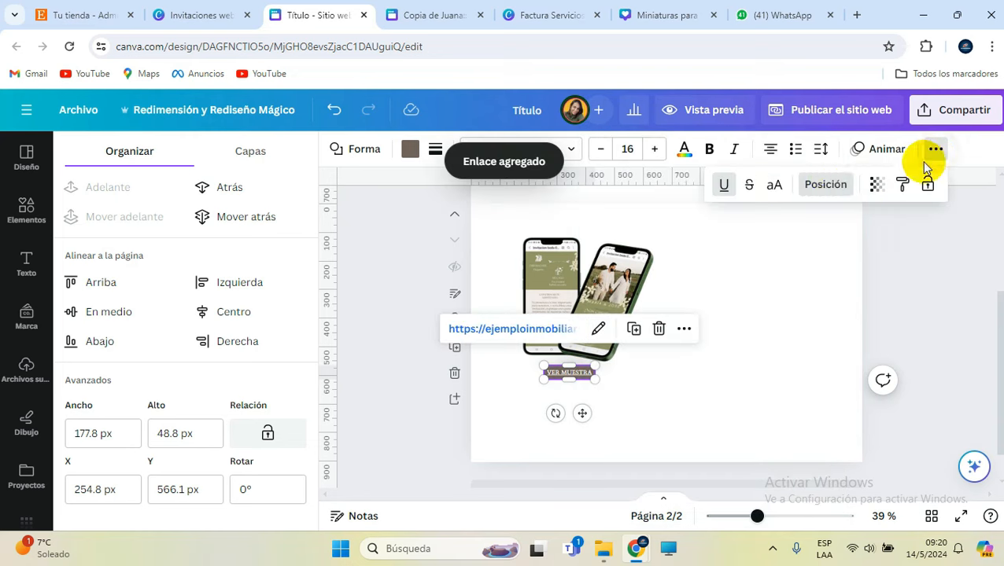
{"action": "left_click", "coordinate": [777, 306]}
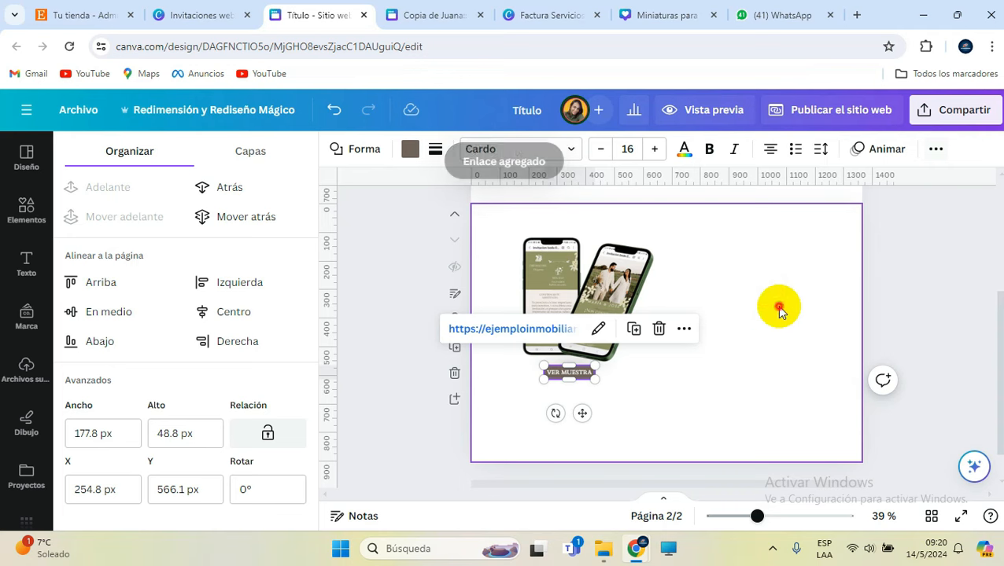
- Duplicate both phone mockups with their shadow and button, and place the copy level with the original on the page's right side
{"action": "left_click_drag", "start_coordinate": [720, 413], "coordinate": [515, 232]}
{"action": "left_click", "coordinate": [572, 206]}
{"action": "left_click_drag", "start_coordinate": [566, 298], "coordinate": [741, 294]}
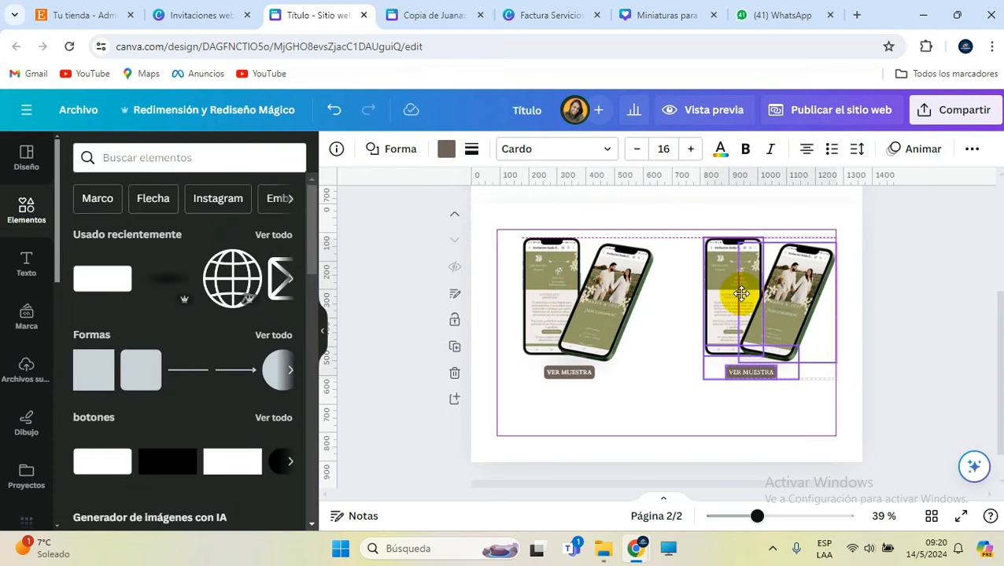
{"action": "left_click", "coordinate": [629, 417]}
- Preview the website in desktop and mobile layouts, checking how the phone mockups and "VER MUESTRA" buttons are arranged
{"action": "left_click", "coordinate": [720, 114]}
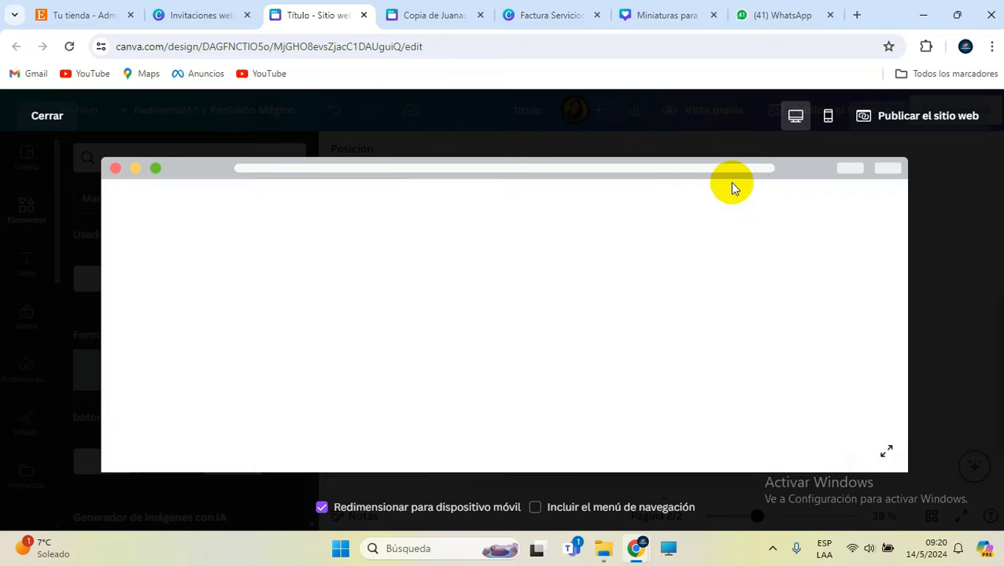
{"action": "scroll", "coordinate": [677, 234], "scroll_direction": "down", "scroll_amount": 5}
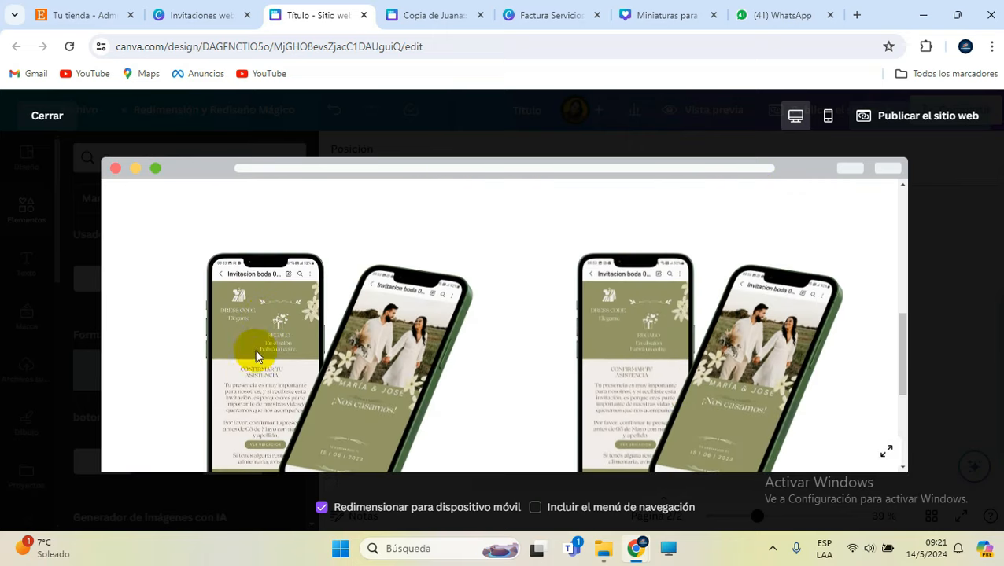
{"action": "scroll", "coordinate": [408, 361], "scroll_direction": "down", "scroll_amount": 2}
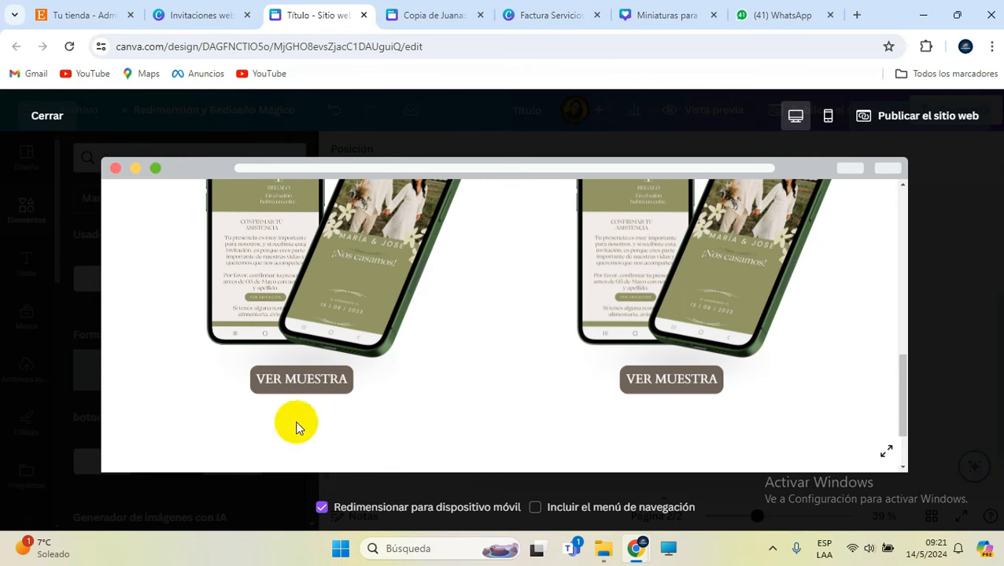
{"action": "scroll", "coordinate": [309, 385], "scroll_direction": "up", "scroll_amount": 2}
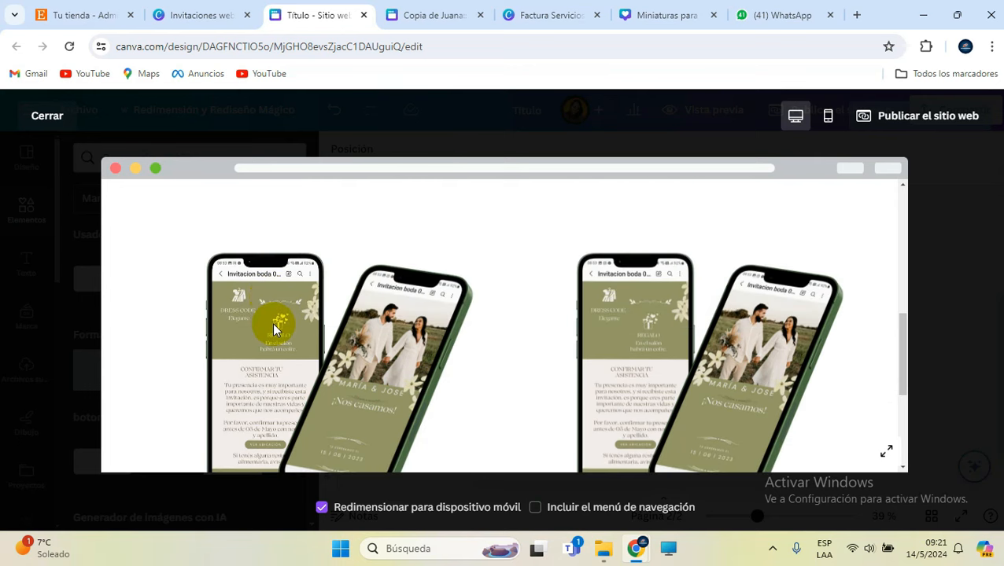
{"action": "scroll", "coordinate": [551, 267], "scroll_direction": "down", "scroll_amount": 2}
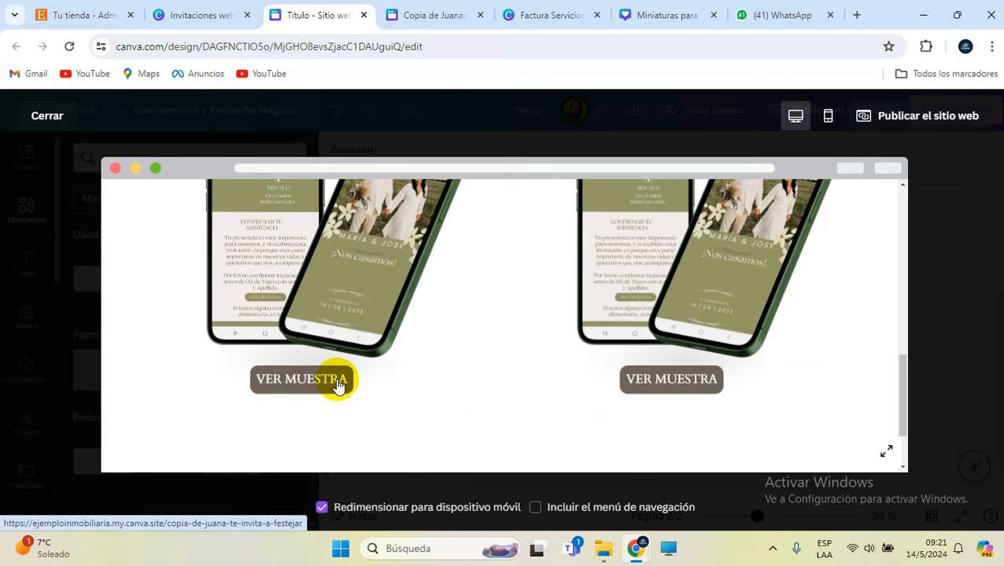
{"action": "left_click", "coordinate": [829, 117]}
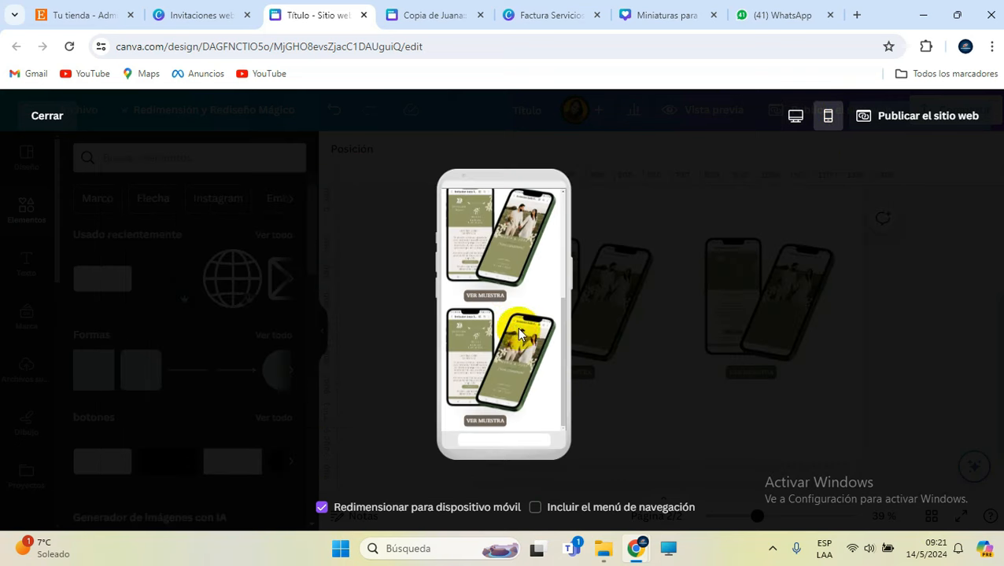
{"action": "scroll", "coordinate": [535, 299], "scroll_direction": "up", "scroll_amount": 3}
{"action": "scroll", "coordinate": [550, 271], "scroll_direction": "down", "scroll_amount": 5}
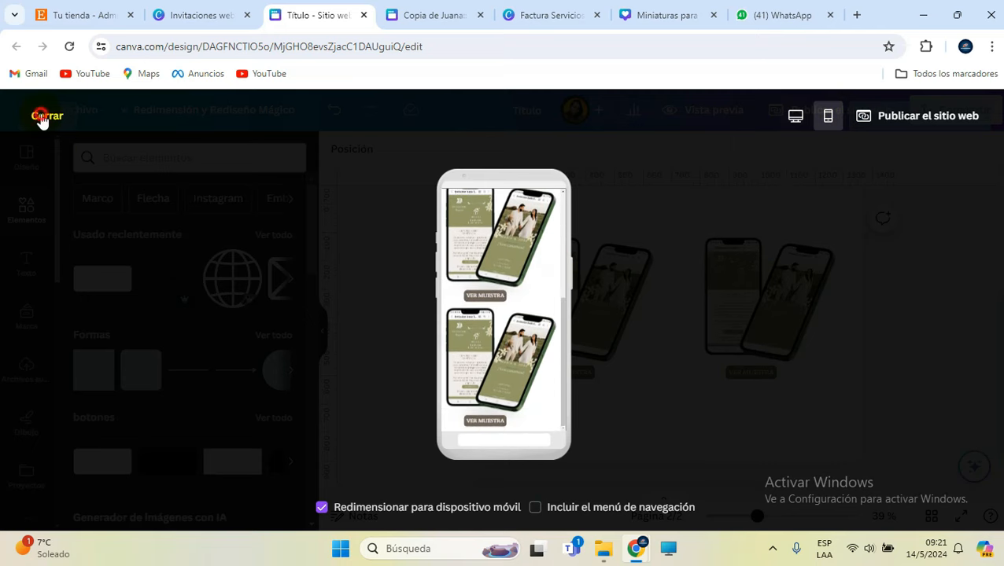
{"action": "left_click", "coordinate": [45, 116]}
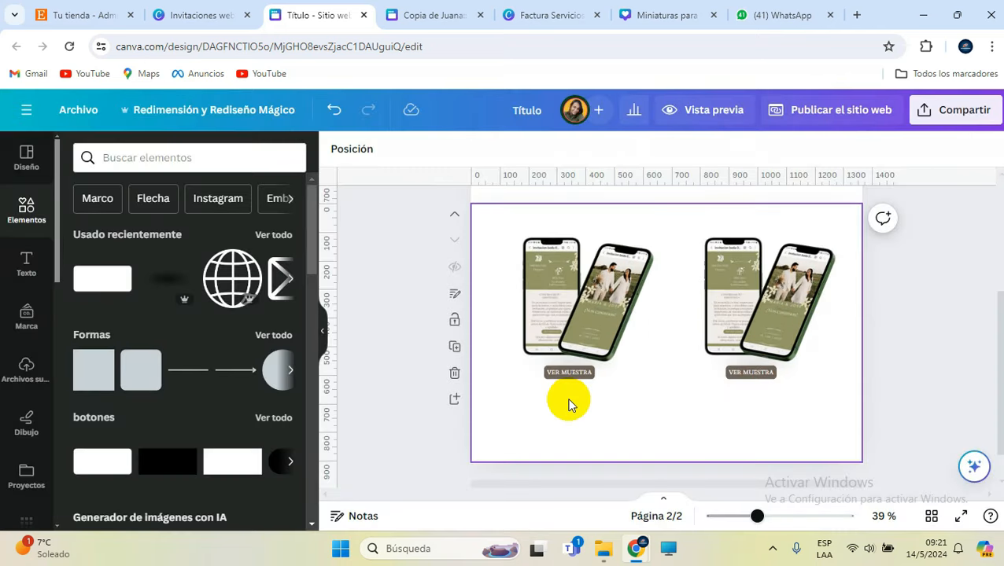